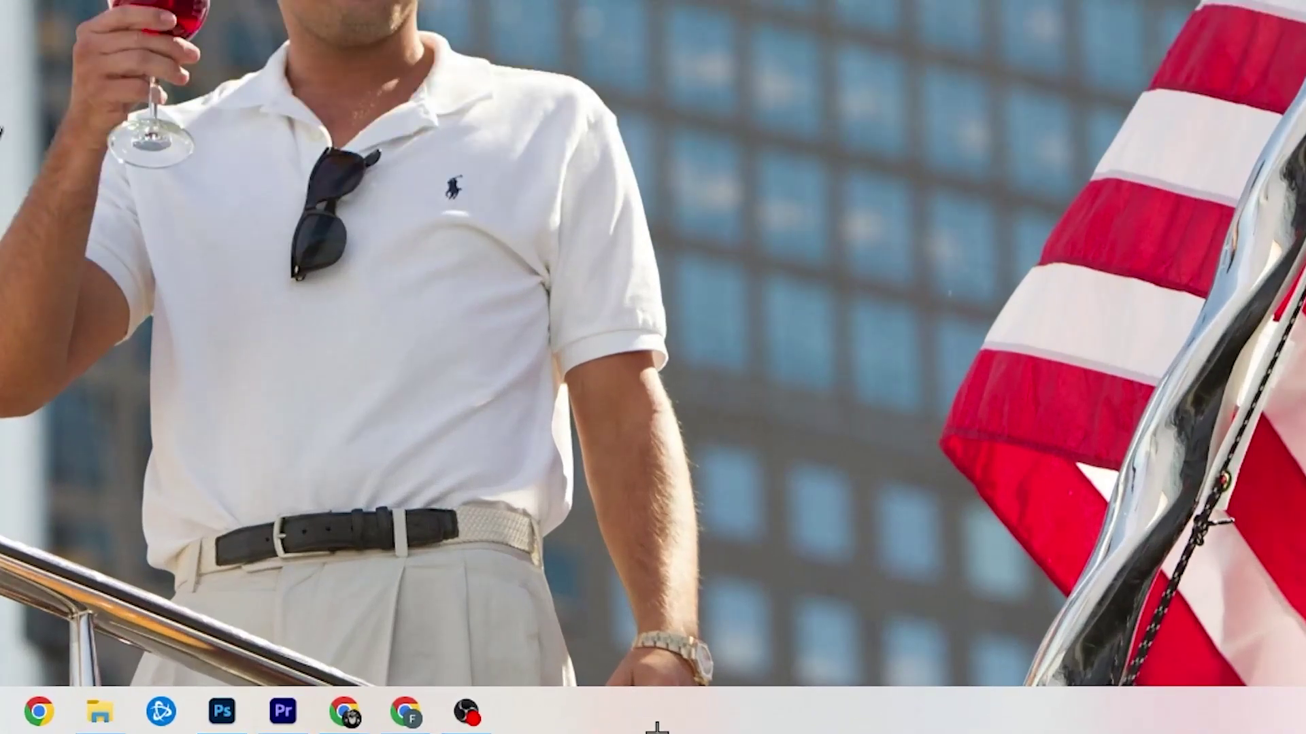
Launch Task Manager from the taskbar menu and maximize it to full screen
right_click(559, 721)
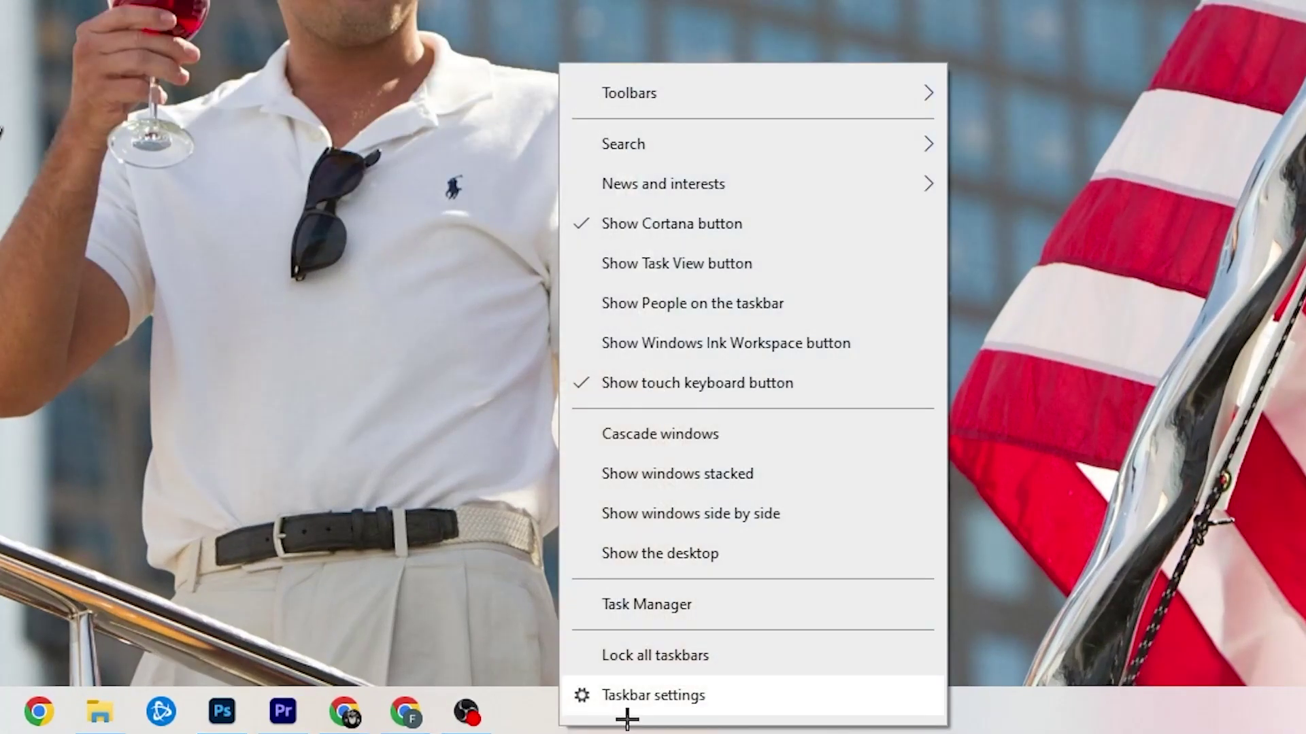
click(676, 612)
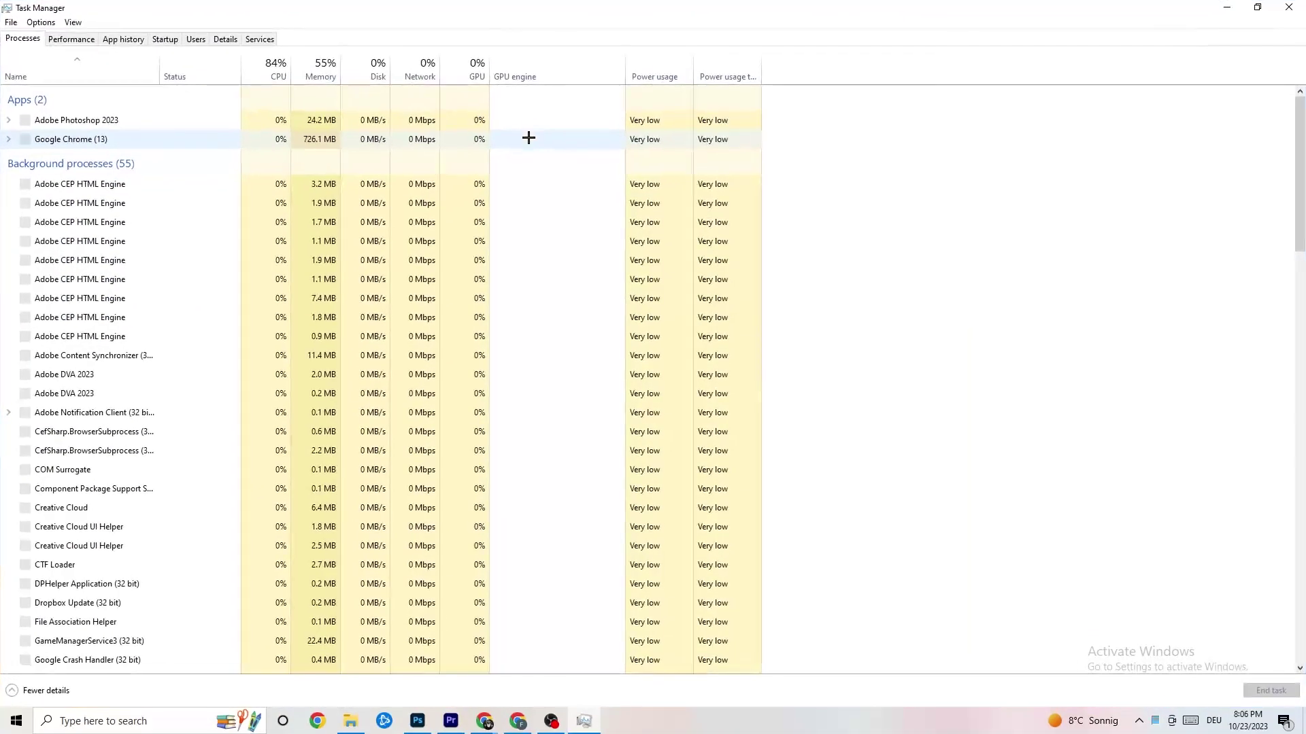
drag(544, 8, 562, 64)
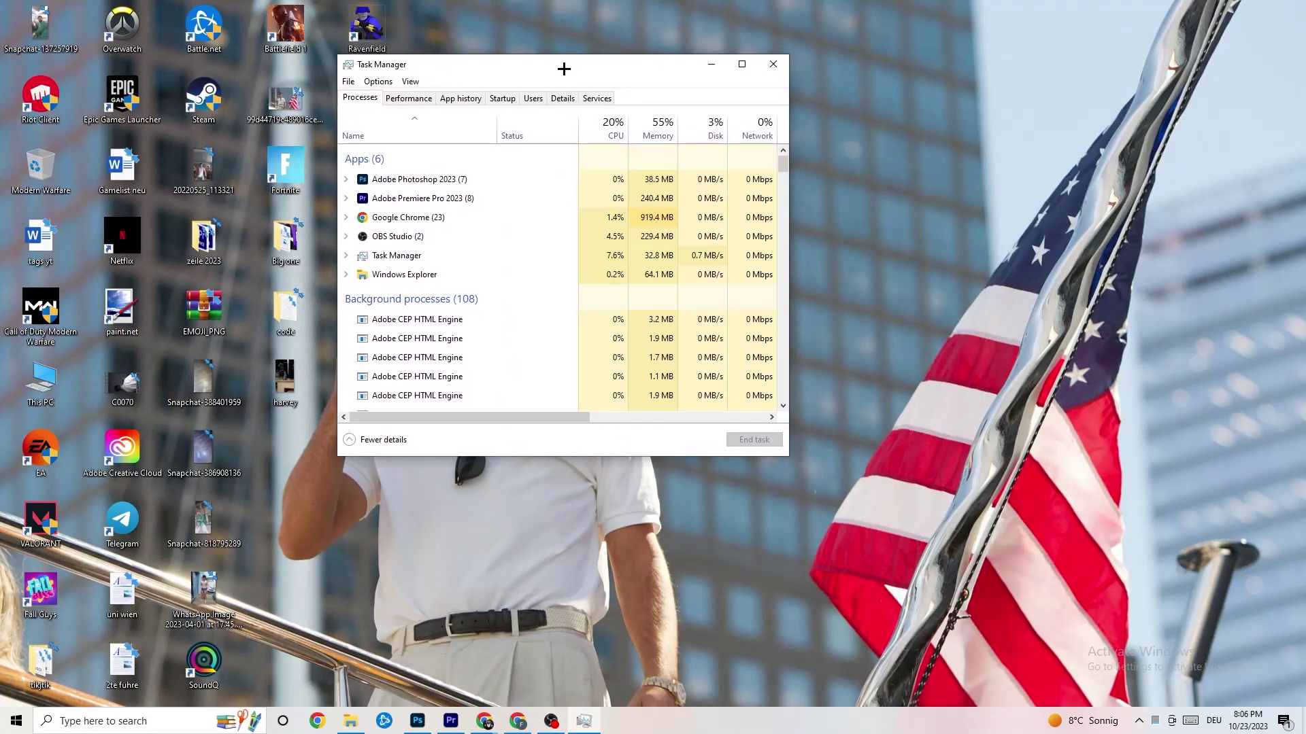
click(742, 66)
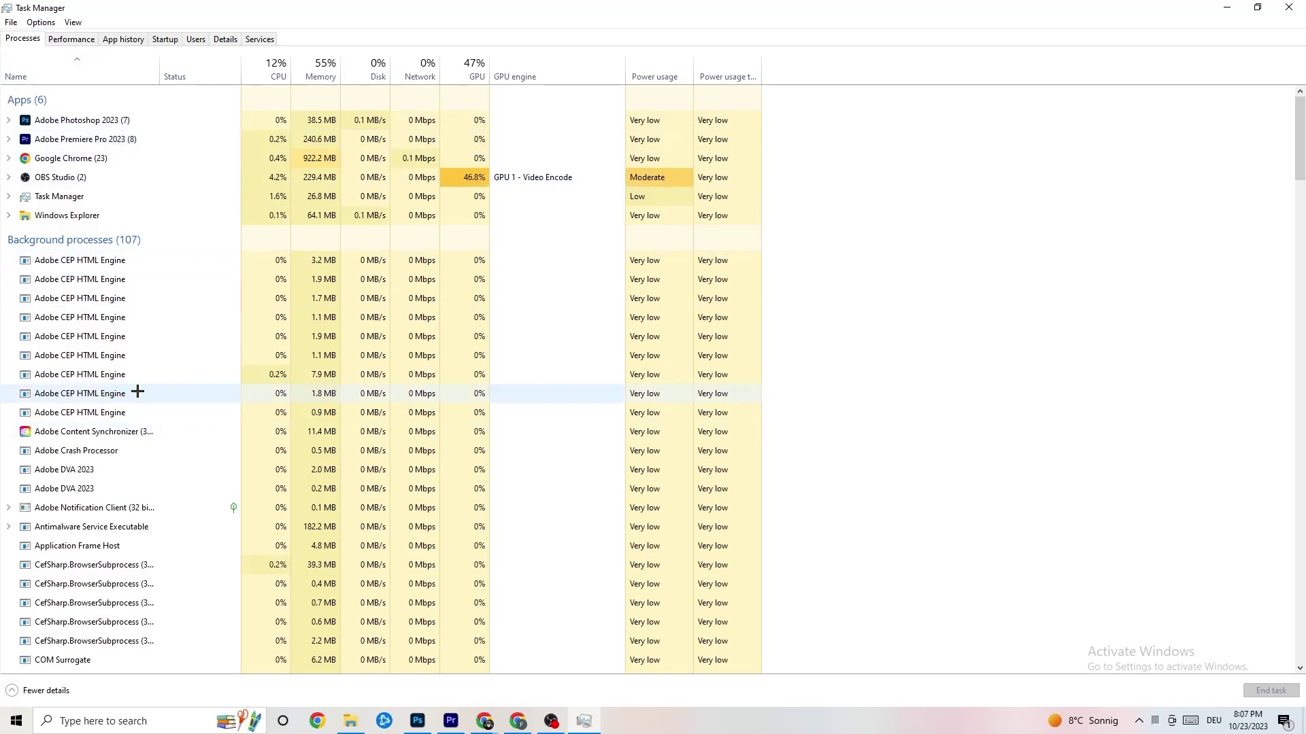
End the Adobe Photoshop 2023 task from the Processes list
scroll(173, 357, down, 4)
scroll(173, 357, down, 12)
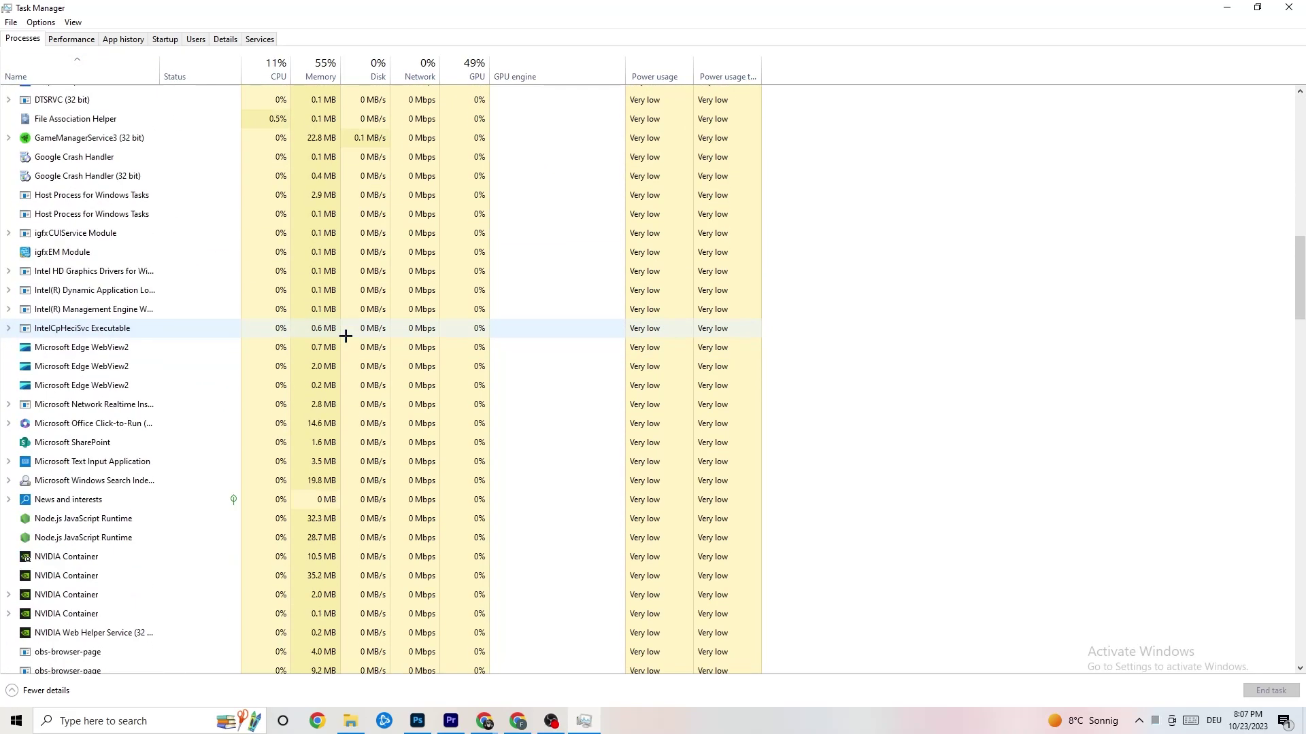
scroll(359, 334, up, 16)
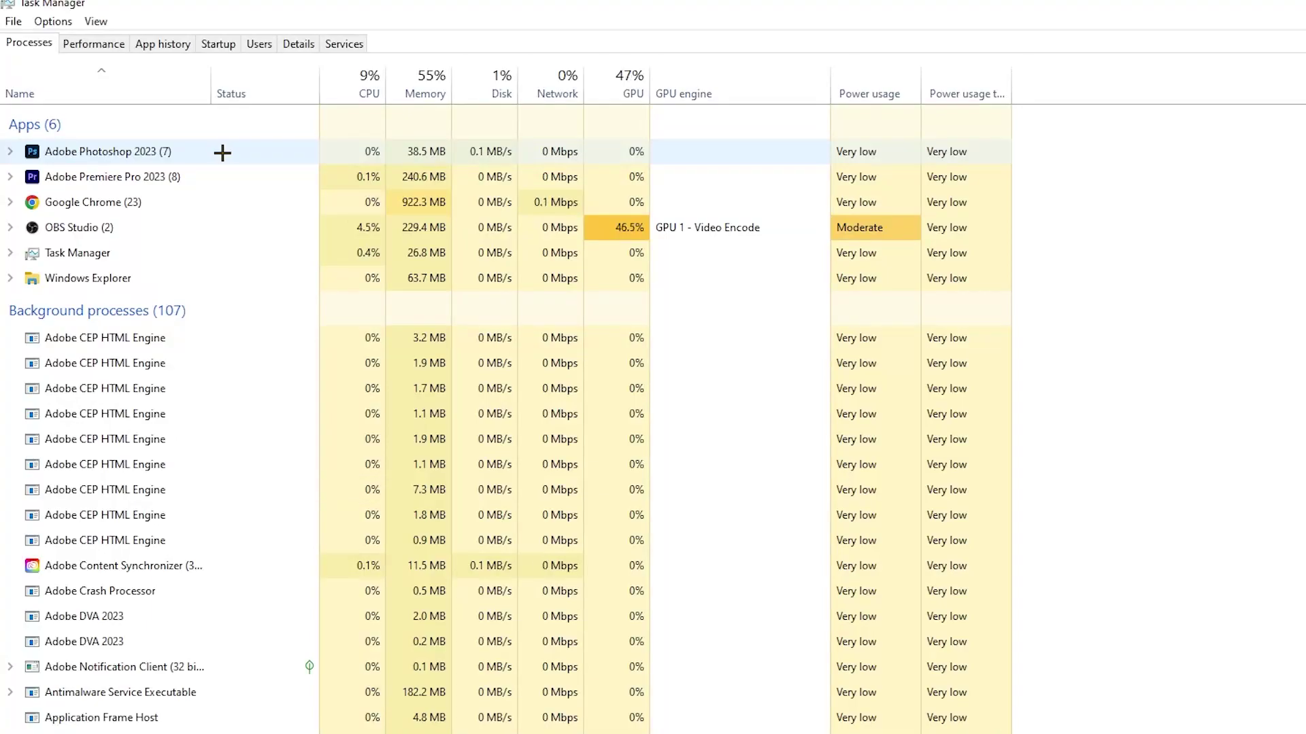
right_click(439, 153)
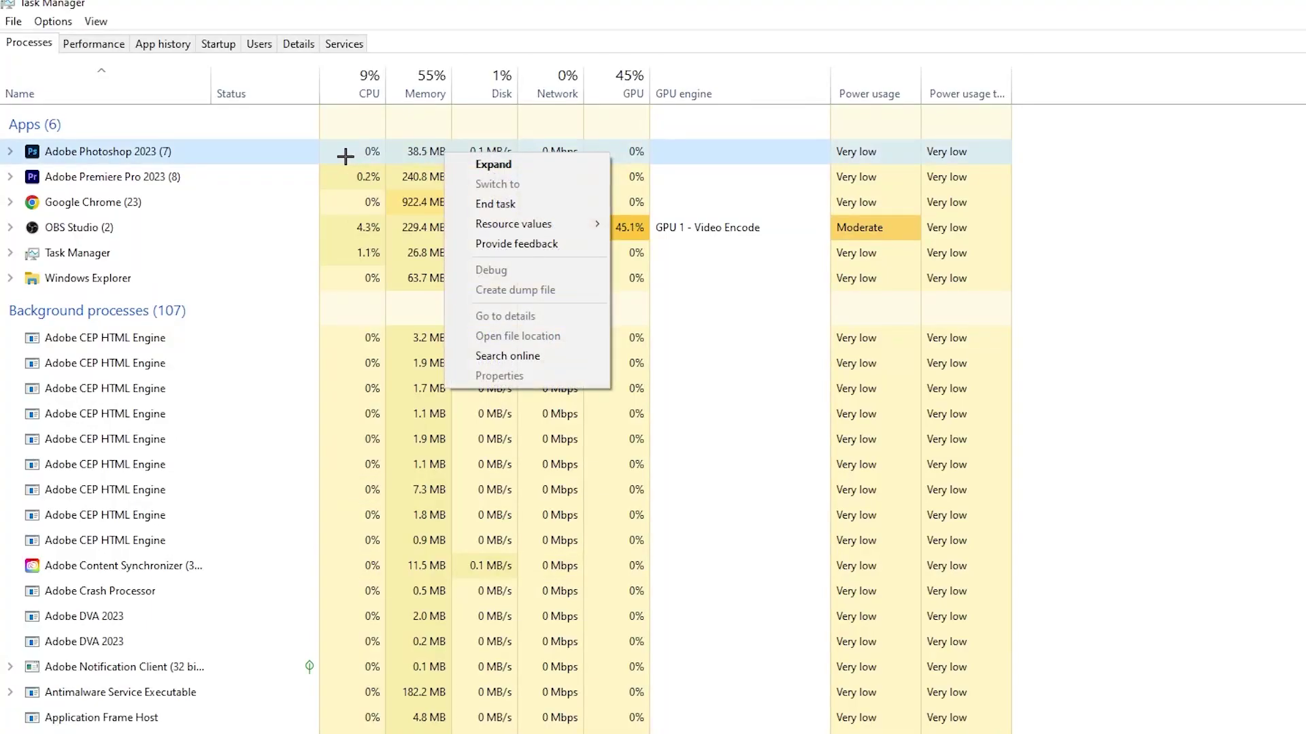
right_click(238, 159)
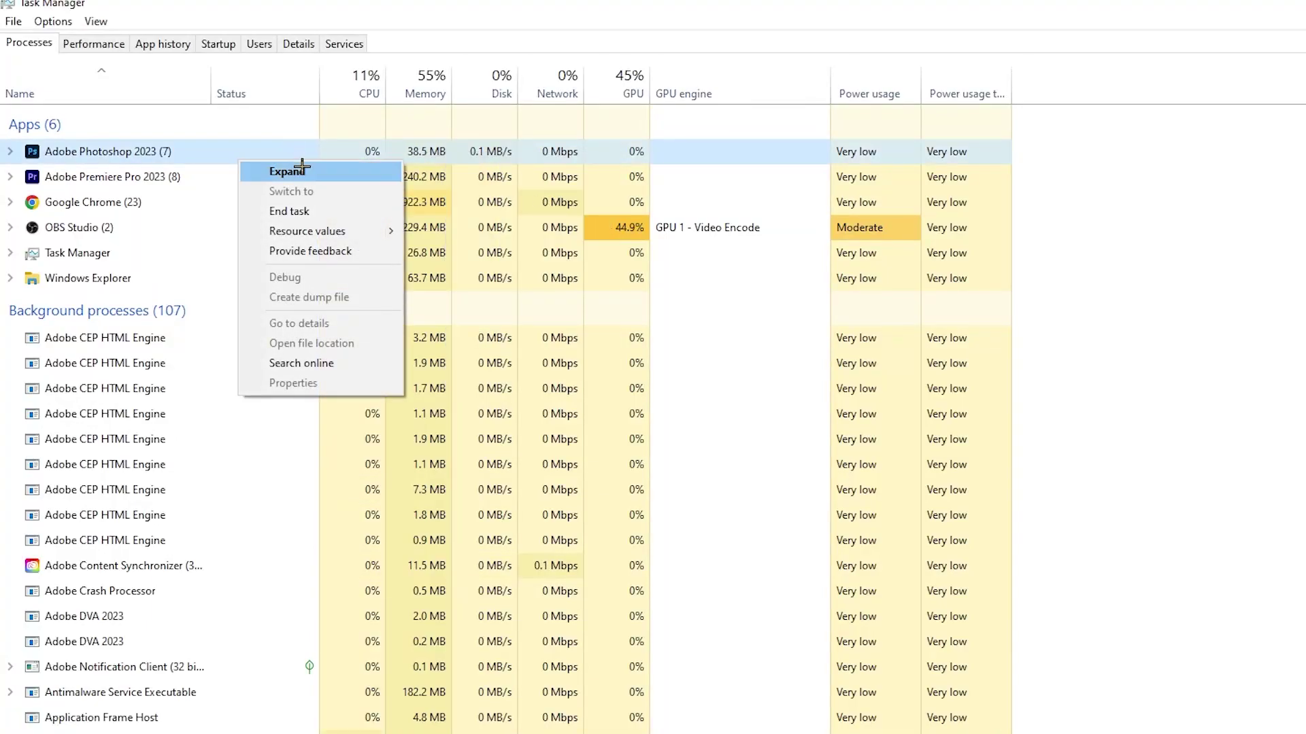
click(344, 208)
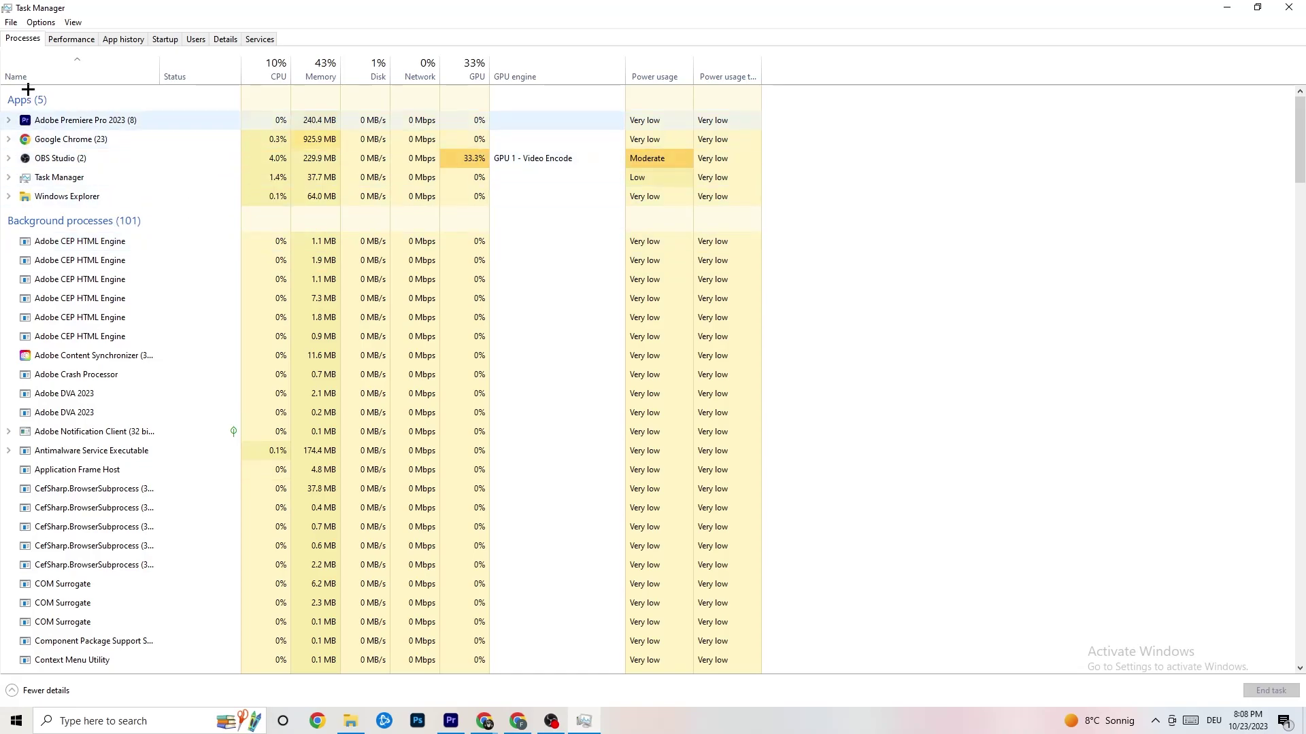
Review Adobe Premiere Pro's Set priority options in Details without changing them, then view Startup programs
click(230, 34)
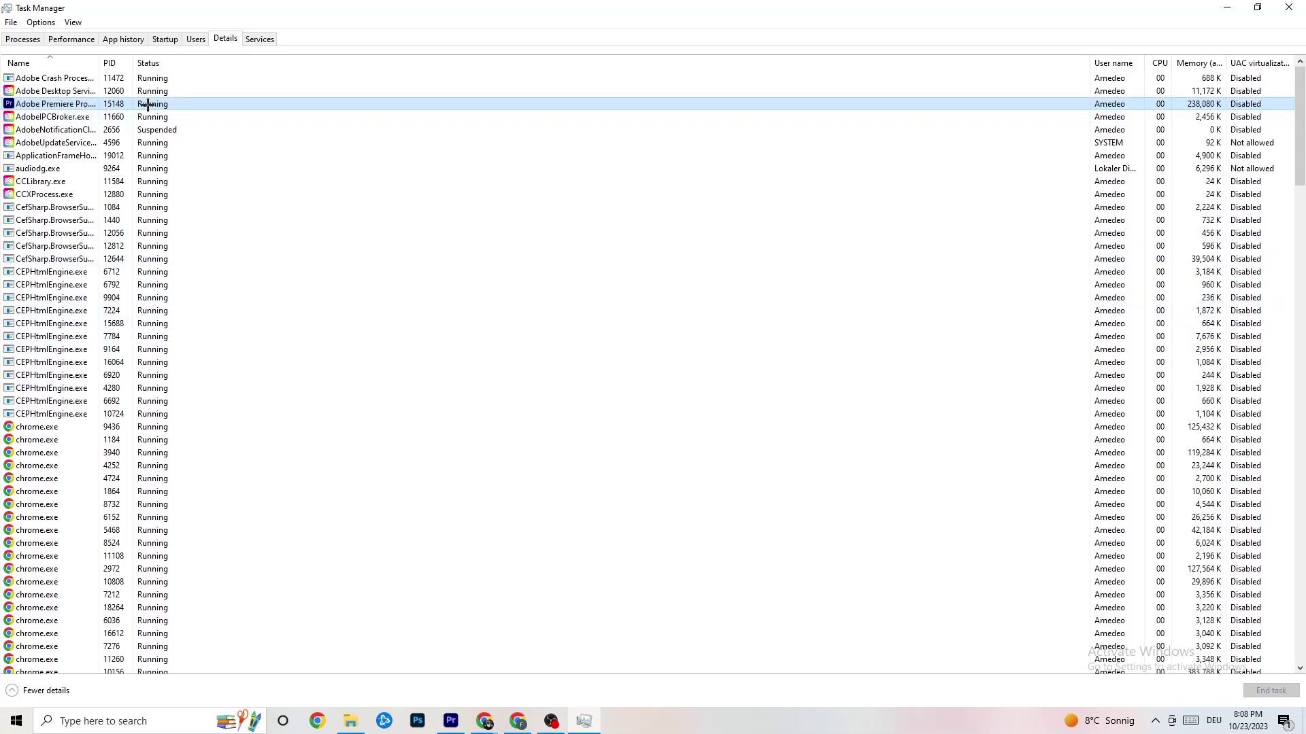
right_click(148, 104)
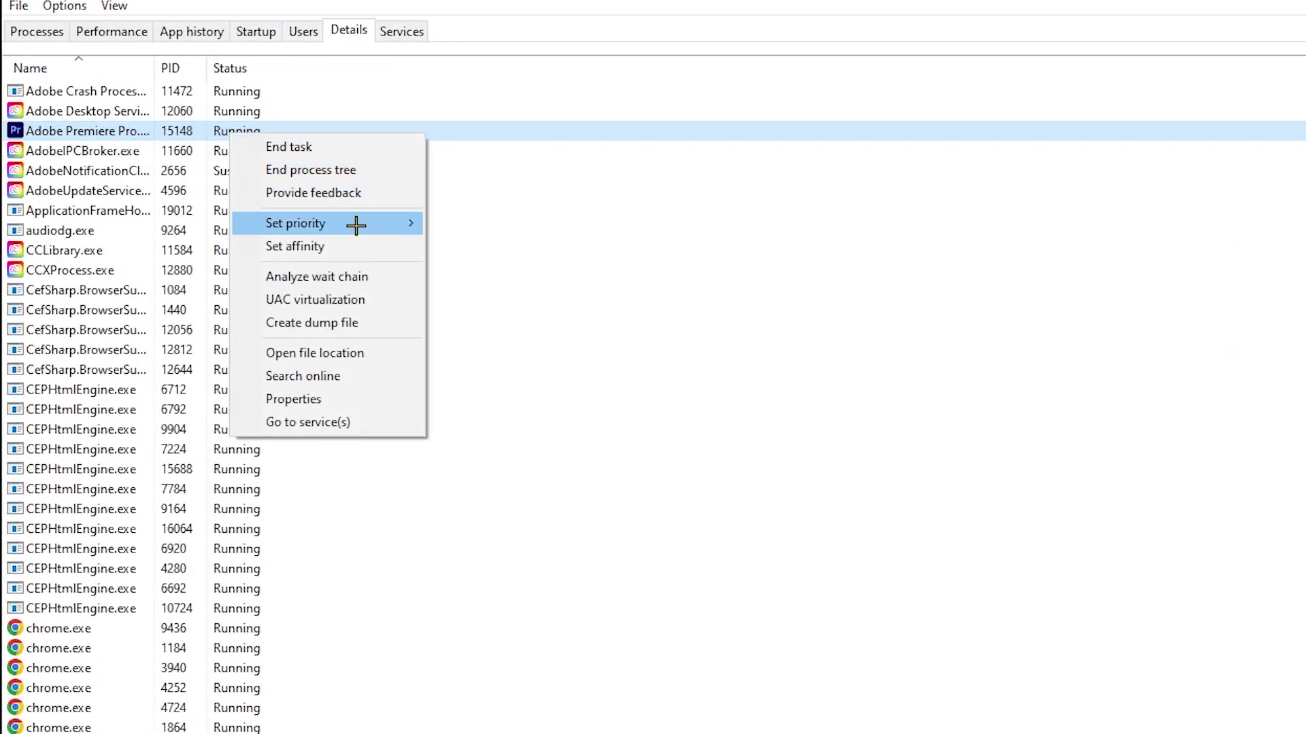
mouse_move(356, 225)
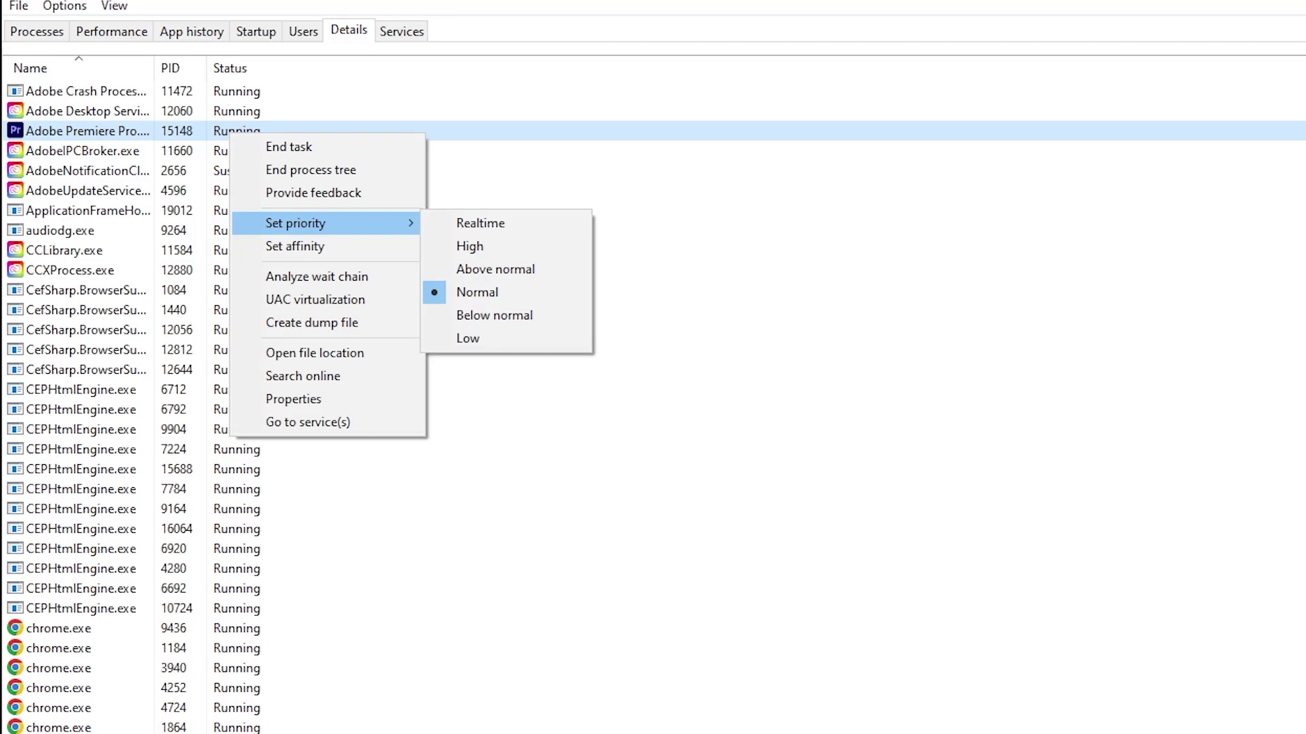
click(481, 93)
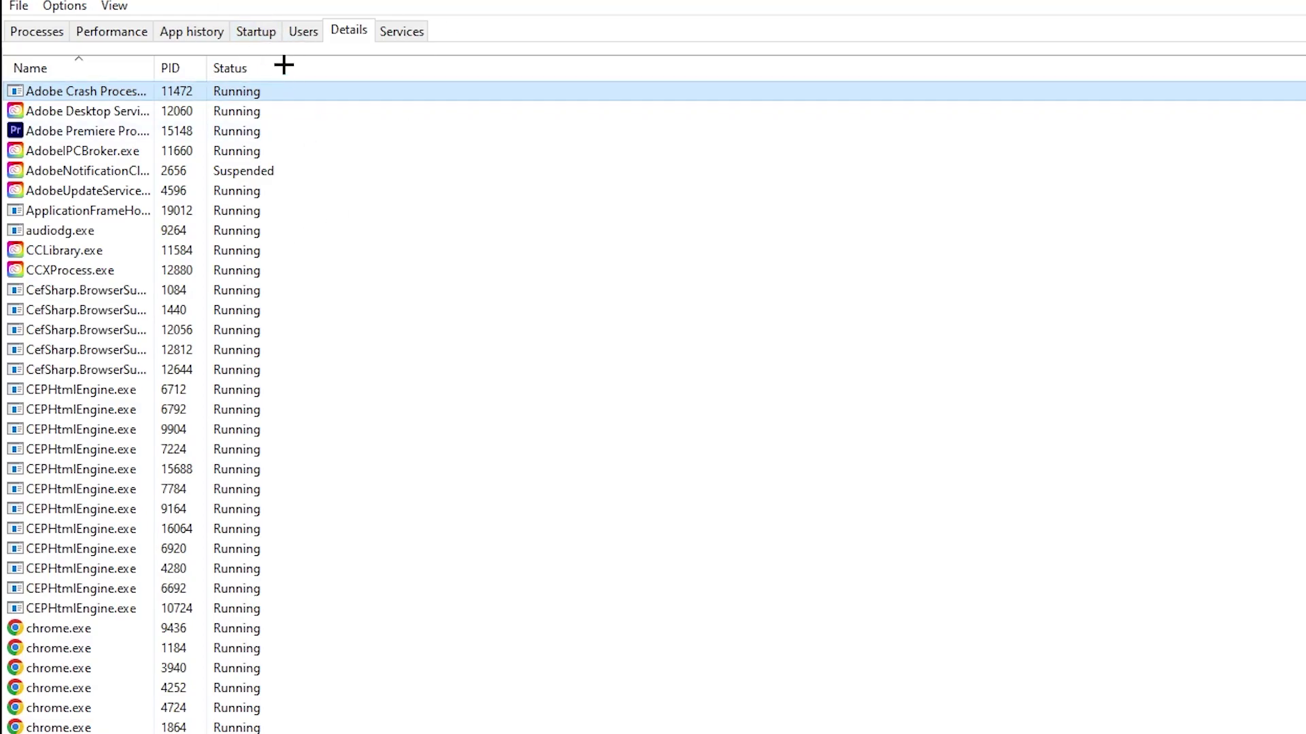
click(257, 31)
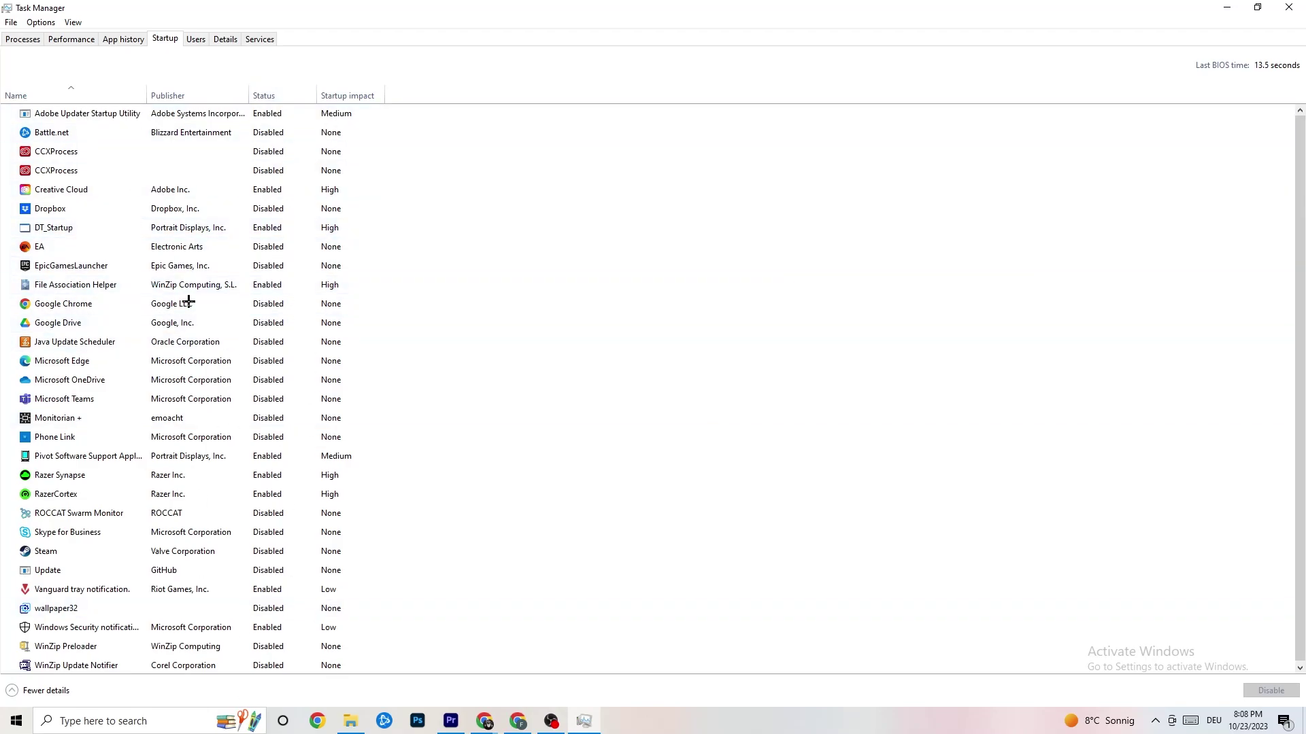
Leave Adobe Updater Startup Utility enabled and close Task Manager
click(274, 117)
right_click(278, 119)
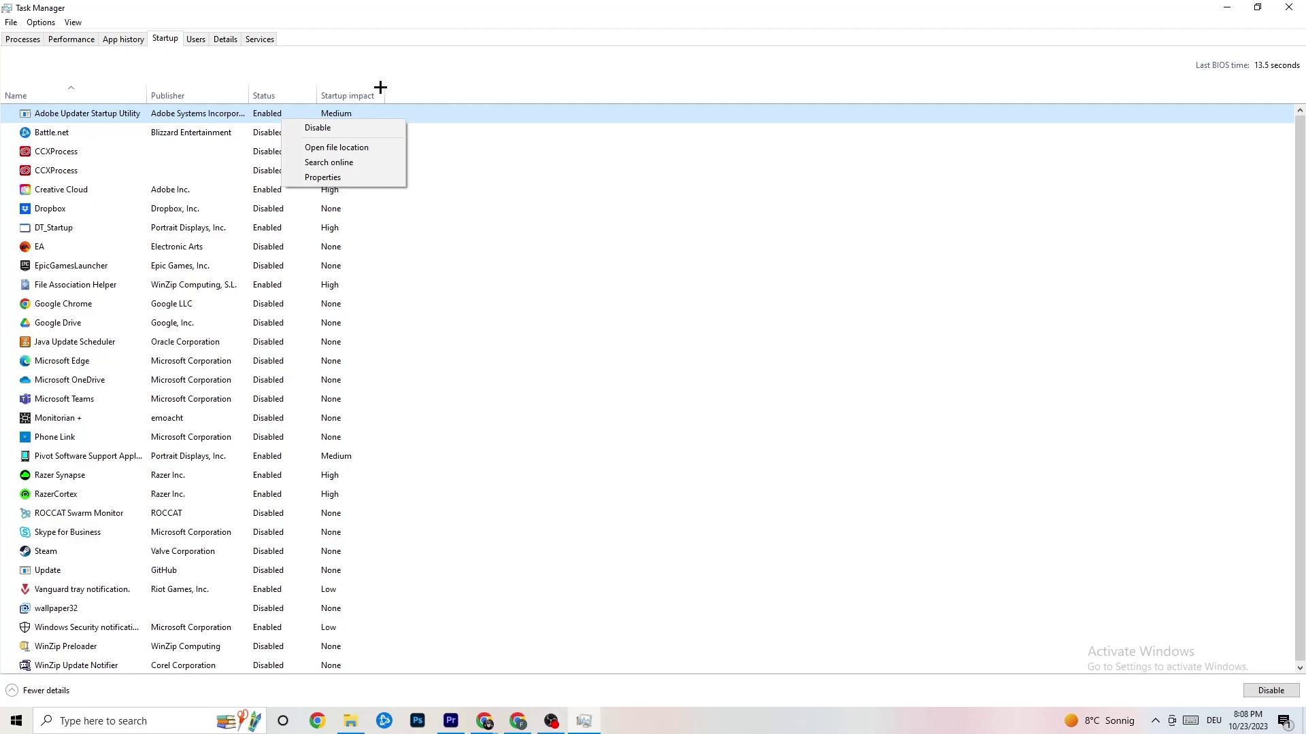
click(489, 2)
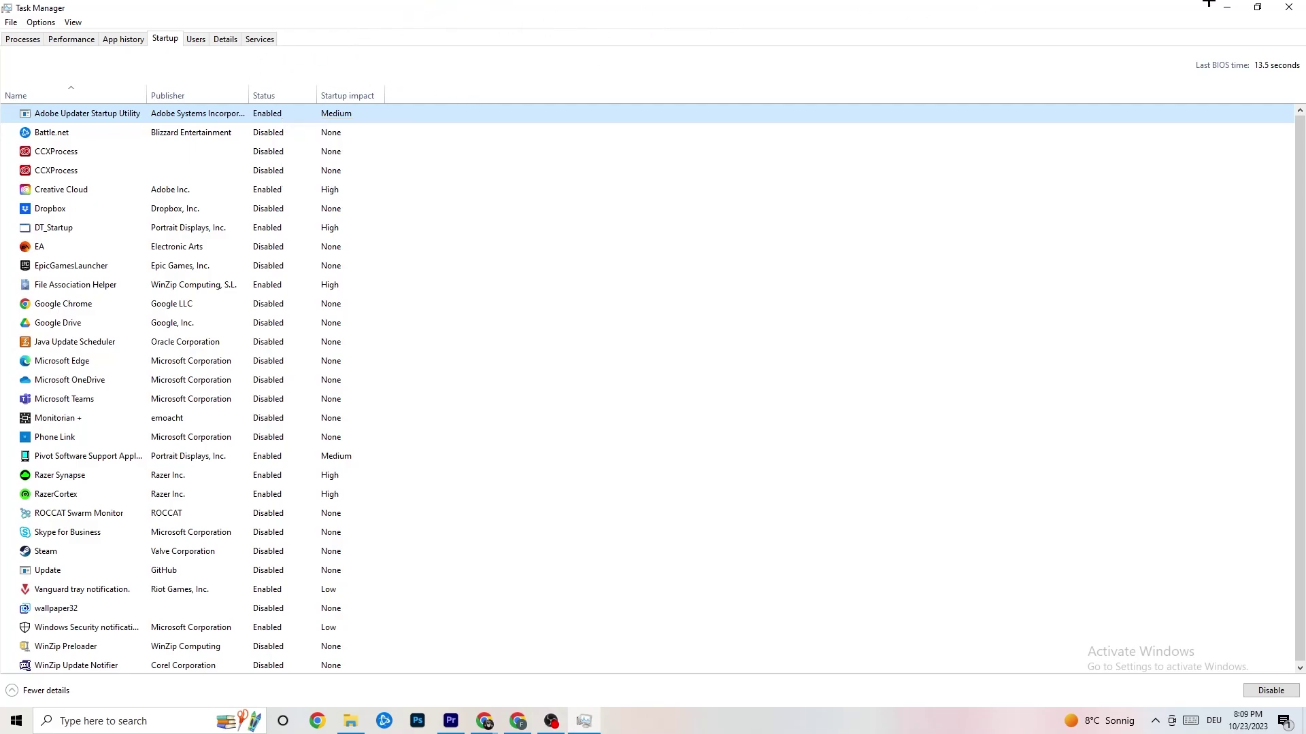
click(1289, 6)
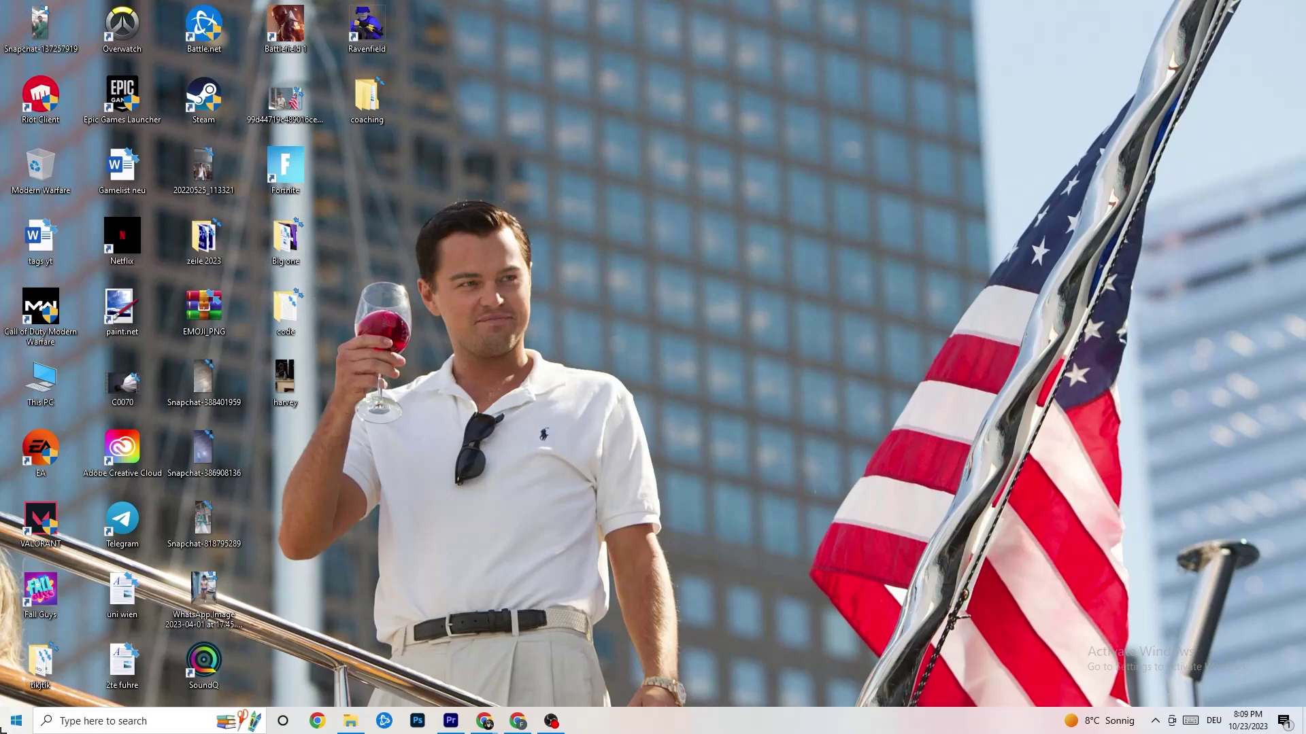
Open the Display page in Windows Settings
click(16, 720)
click(17, 657)
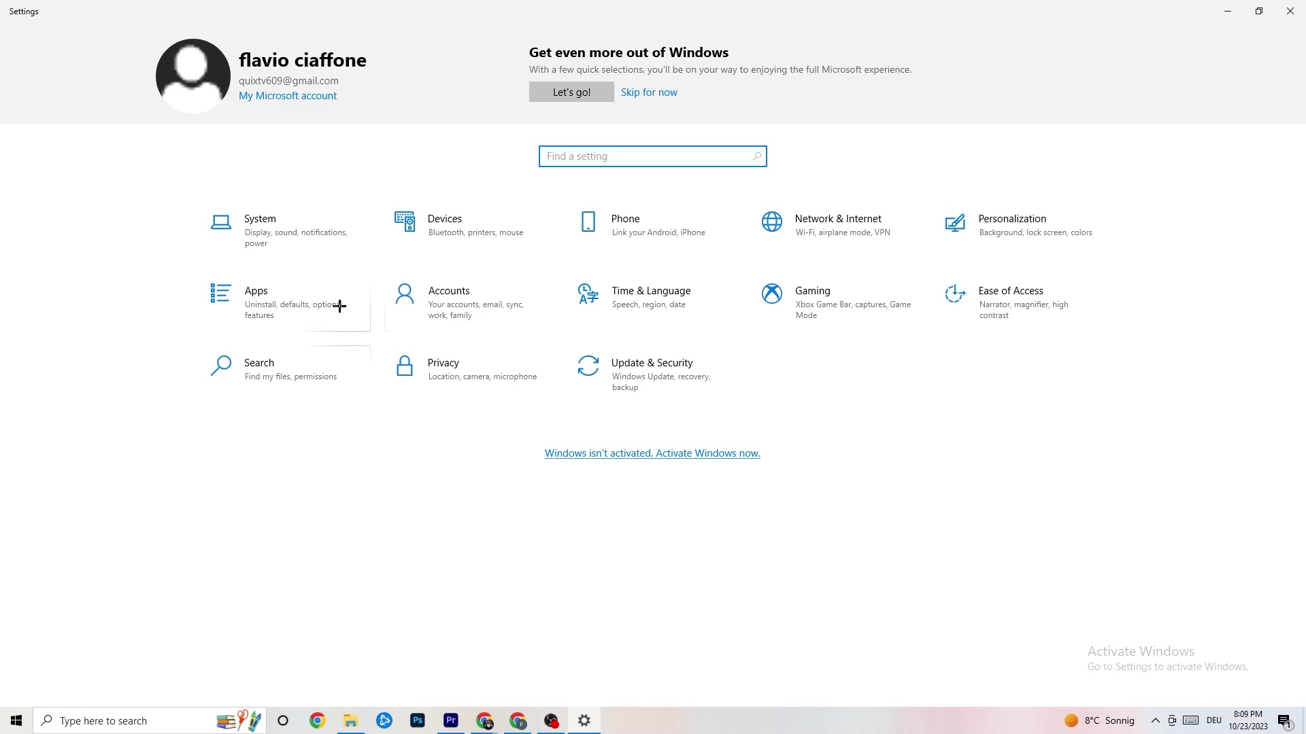
click(306, 234)
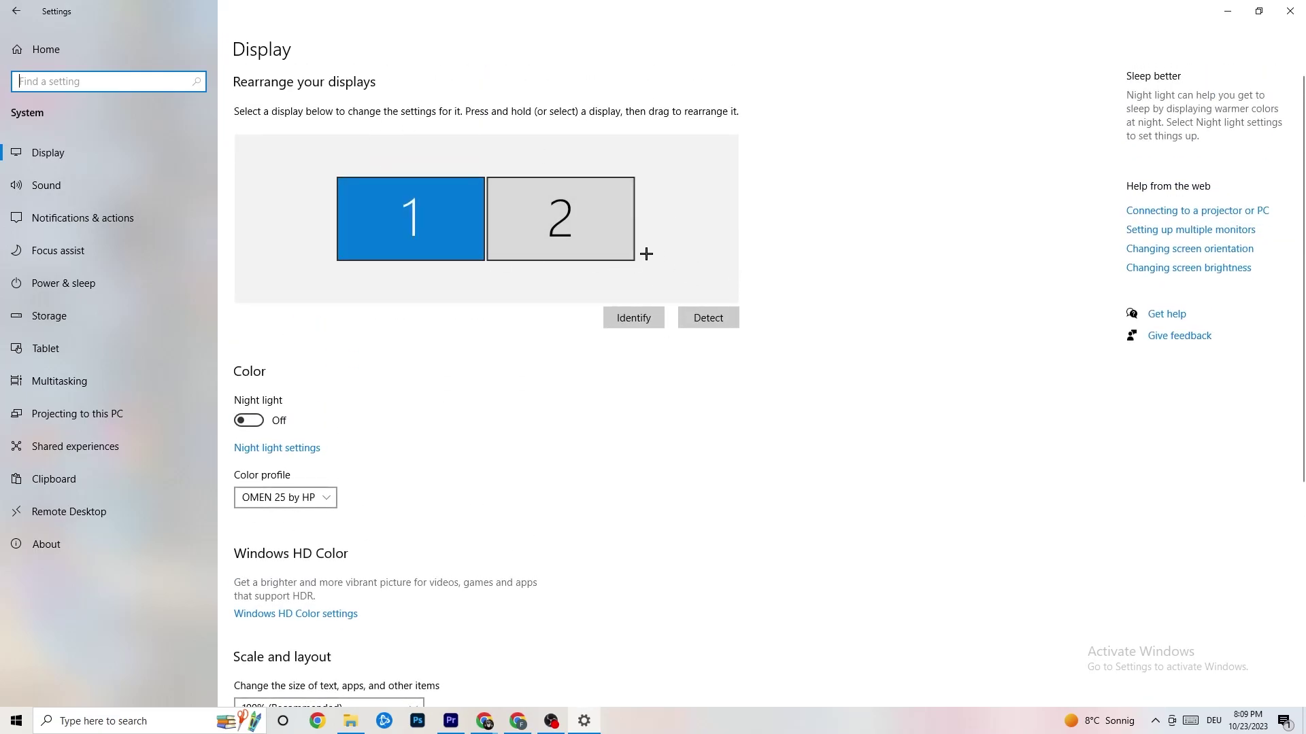
scroll(646, 253, down, 5)
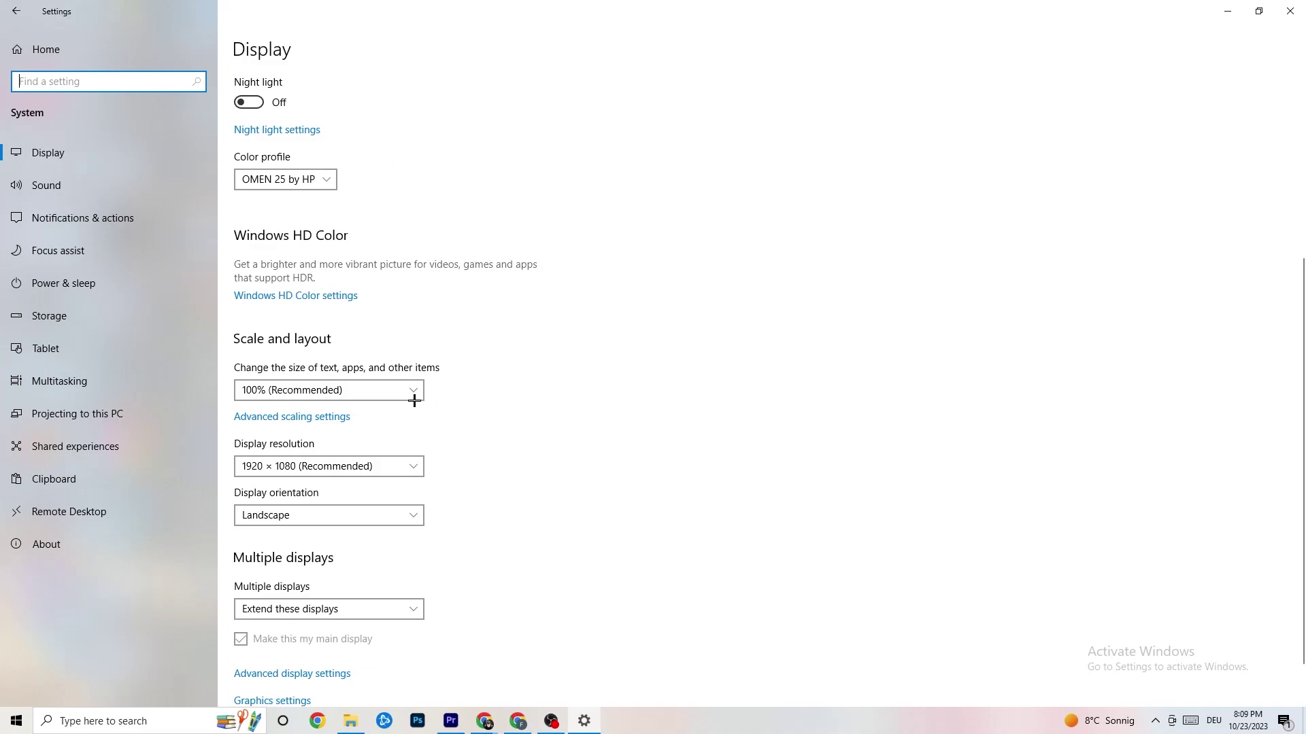
Keep scaling at 100% and resolution at 1920 × 1080, then go to Power & sleep
click(414, 400)
click(367, 388)
click(338, 387)
click(643, 362)
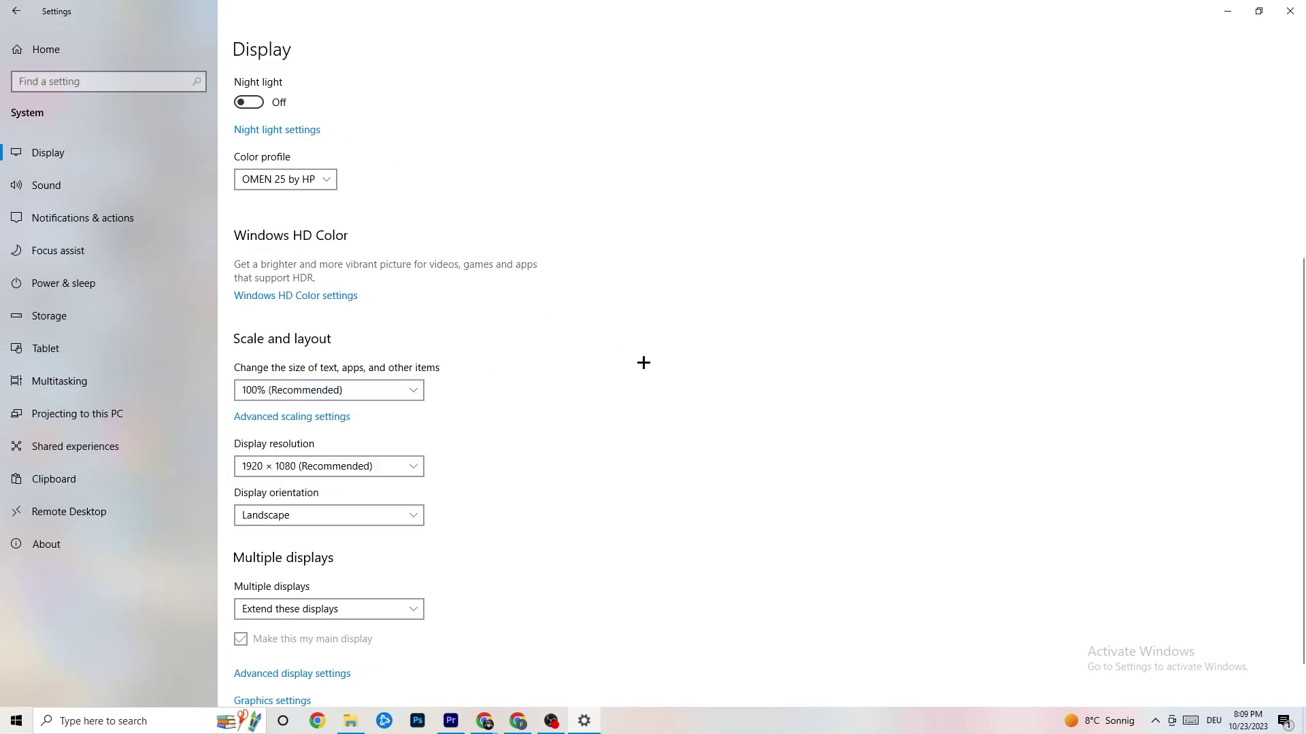
click(396, 467)
click(580, 409)
scroll(560, 397, down, 2)
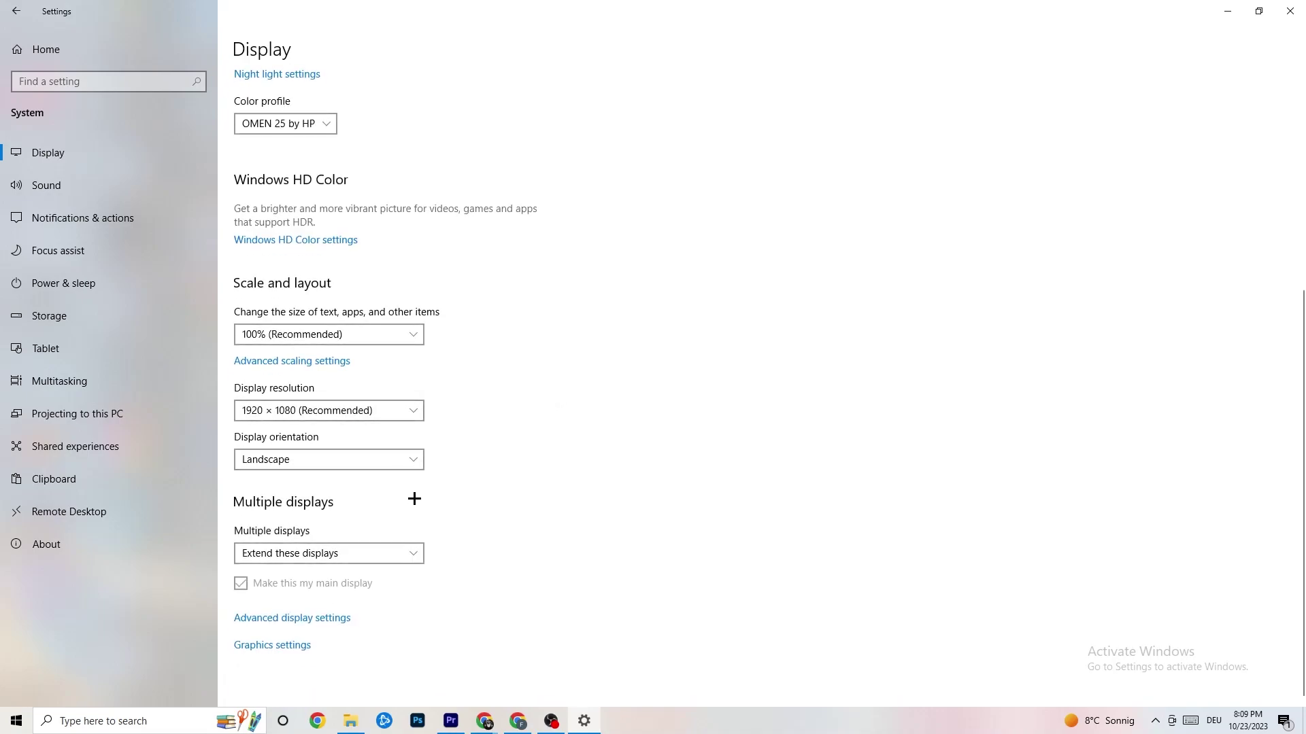
click(139, 283)
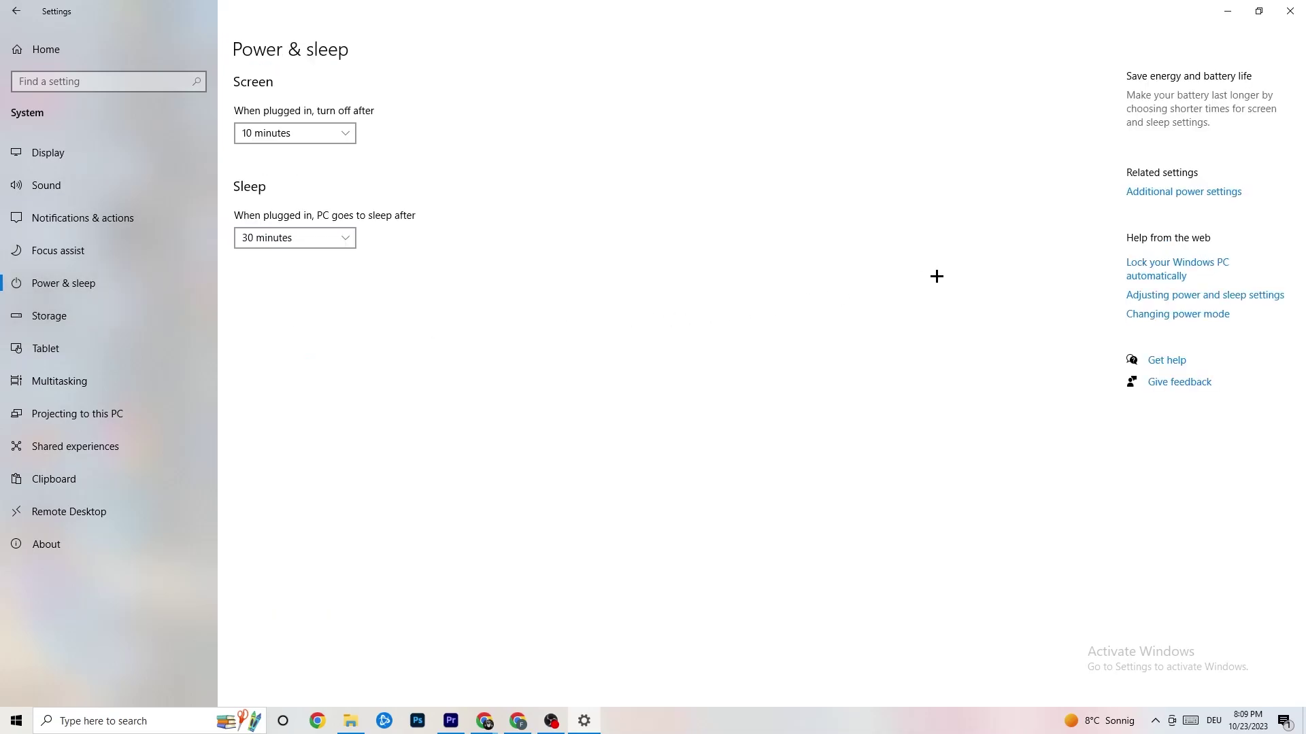
Review the power plans in Power Options, leaving Balanced active, then go to Storage
click(1175, 198)
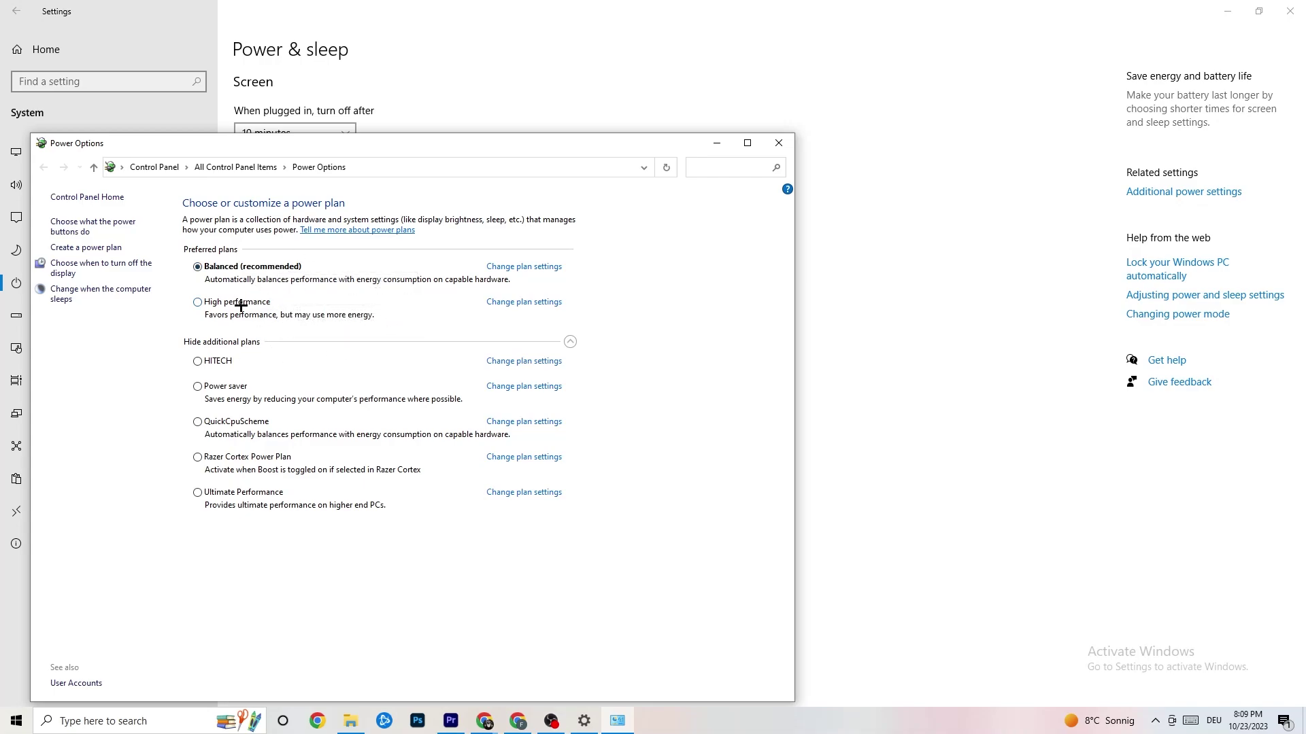
click(779, 144)
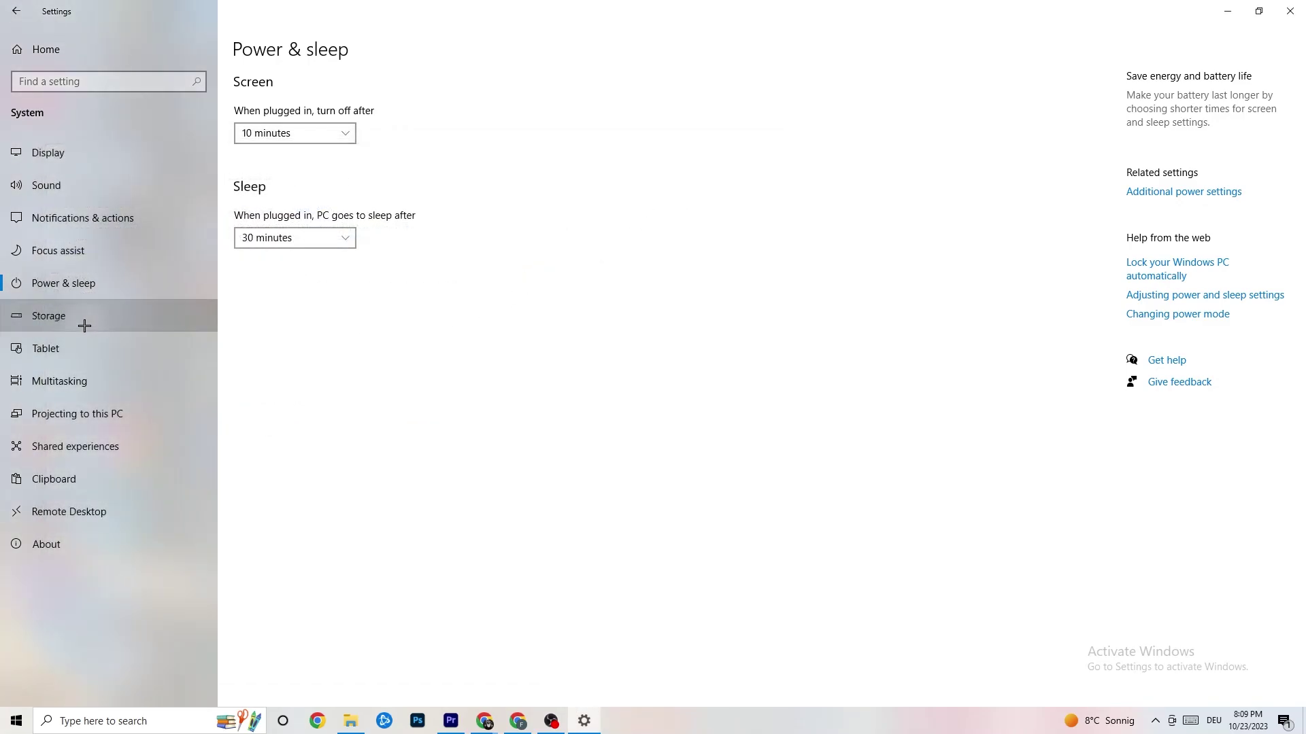
click(84, 326)
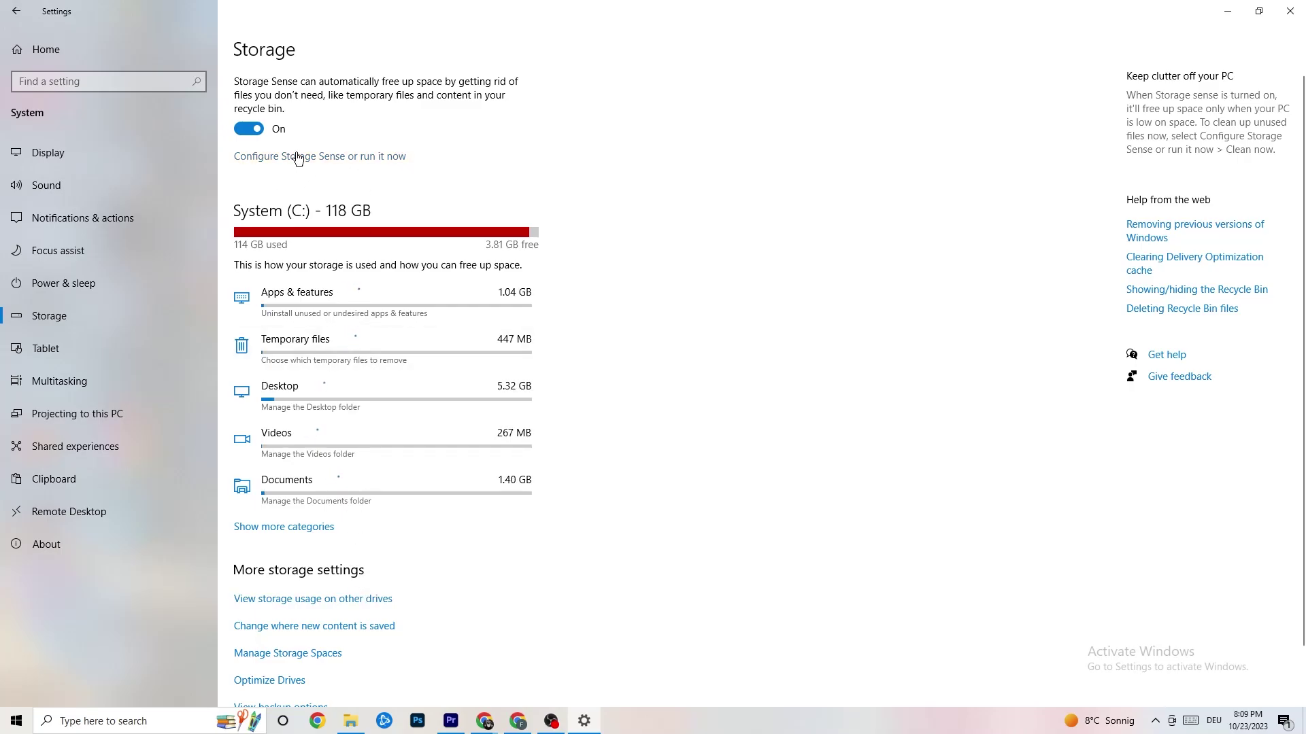
Keep Storage Sense running every week and return to the Settings home page
click(369, 158)
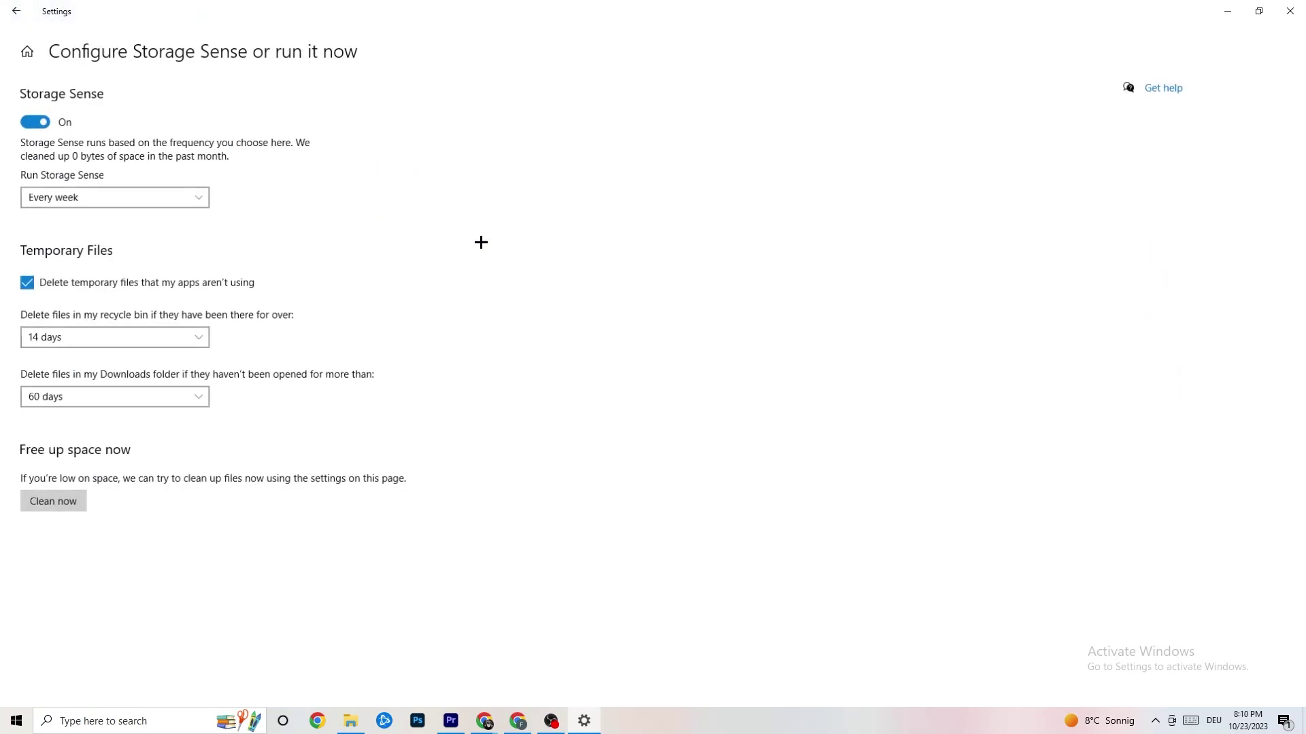
click(182, 203)
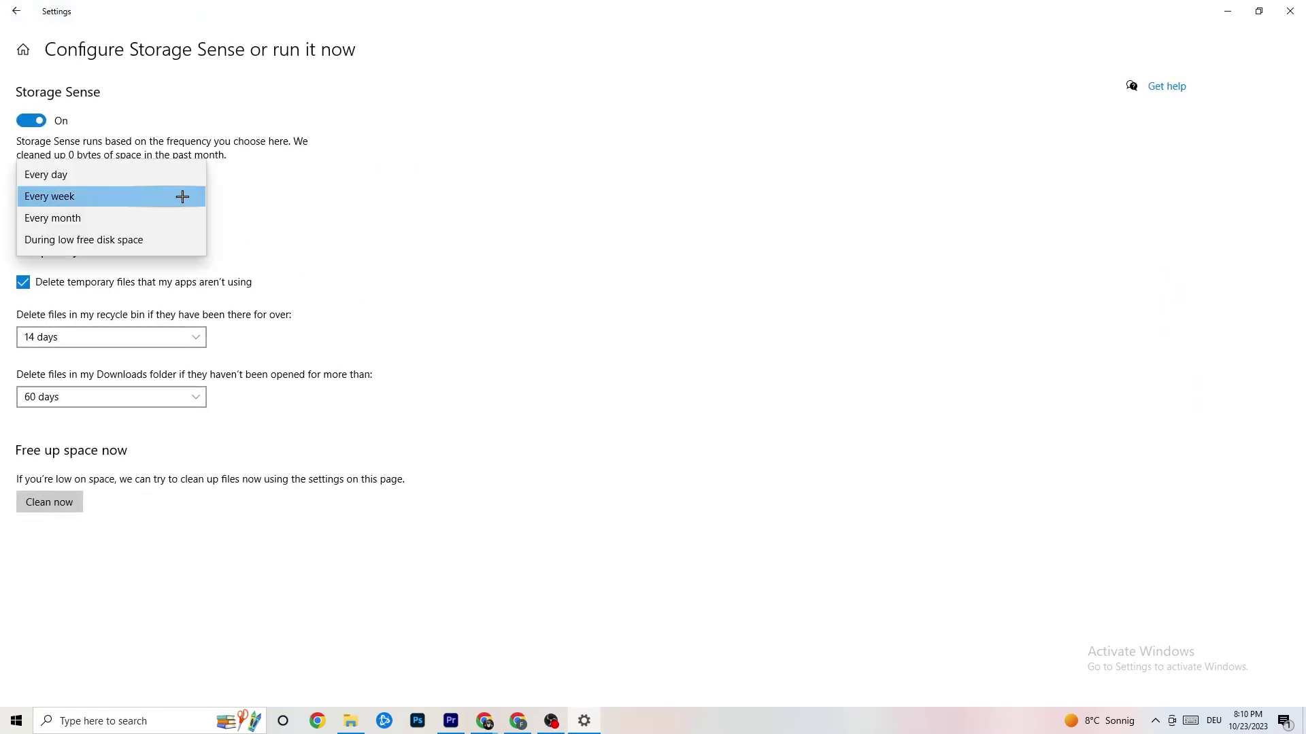
click(406, 194)
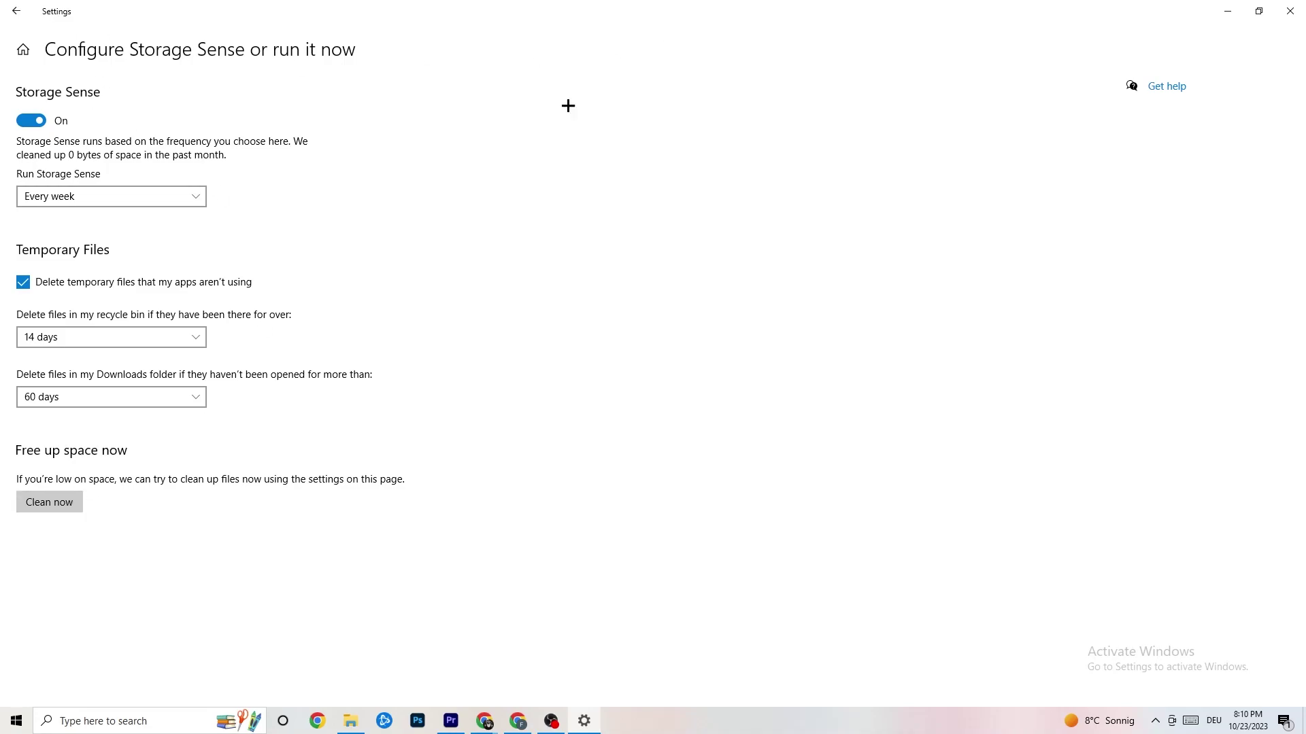
click(21, 14)
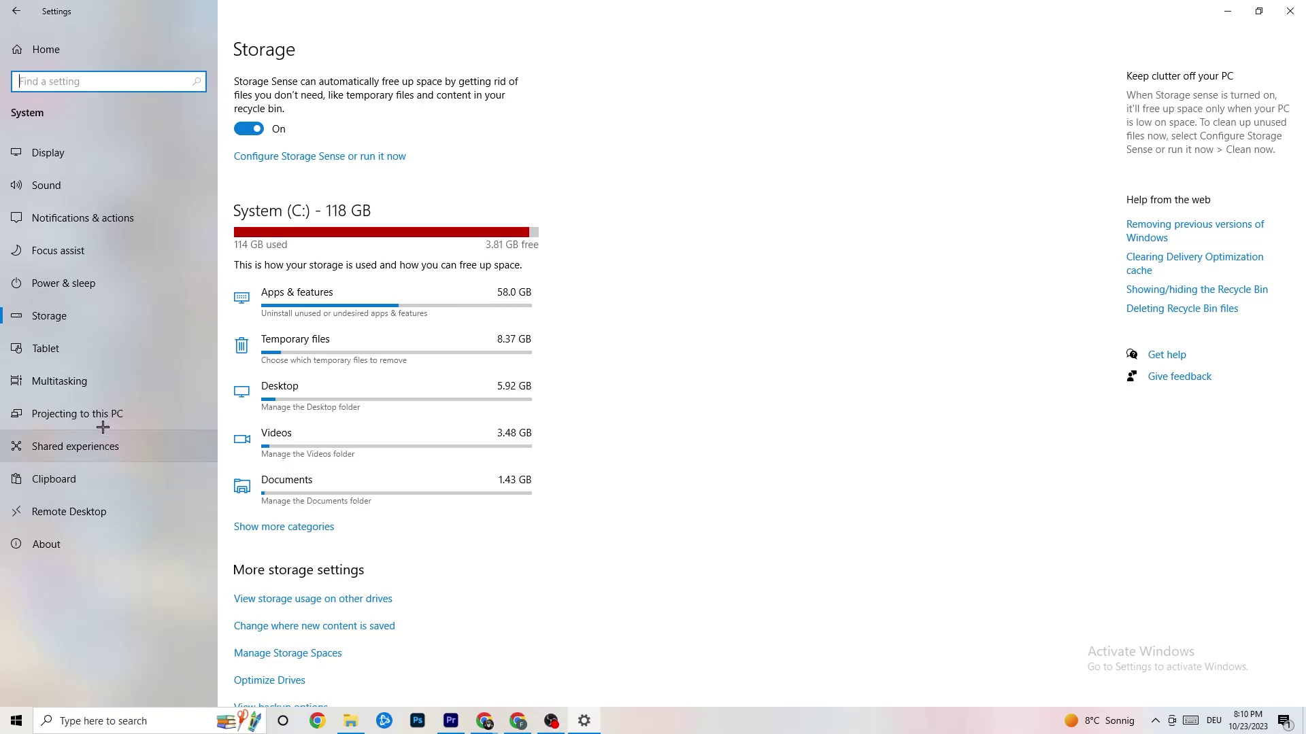
click(4, 6)
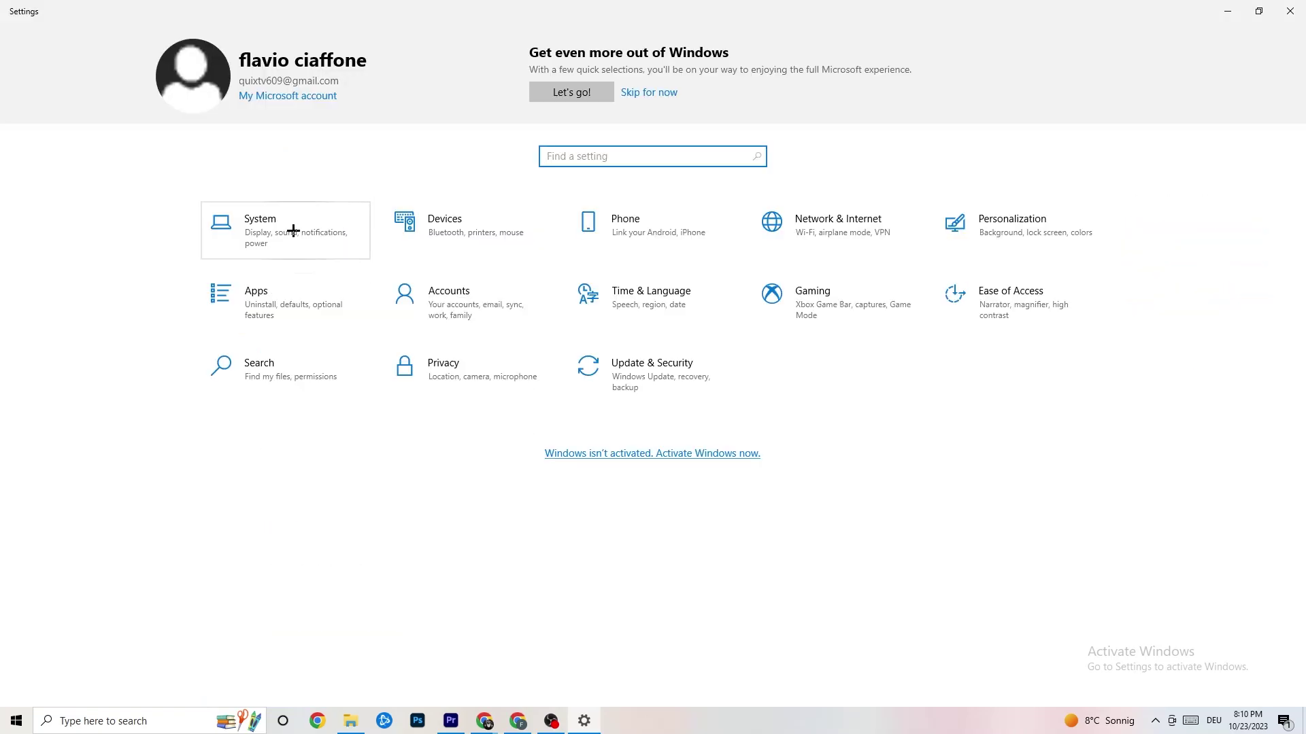
Leave Xbox Game Bar off in Gaming, then review the Captures and Game Mode pages
click(852, 320)
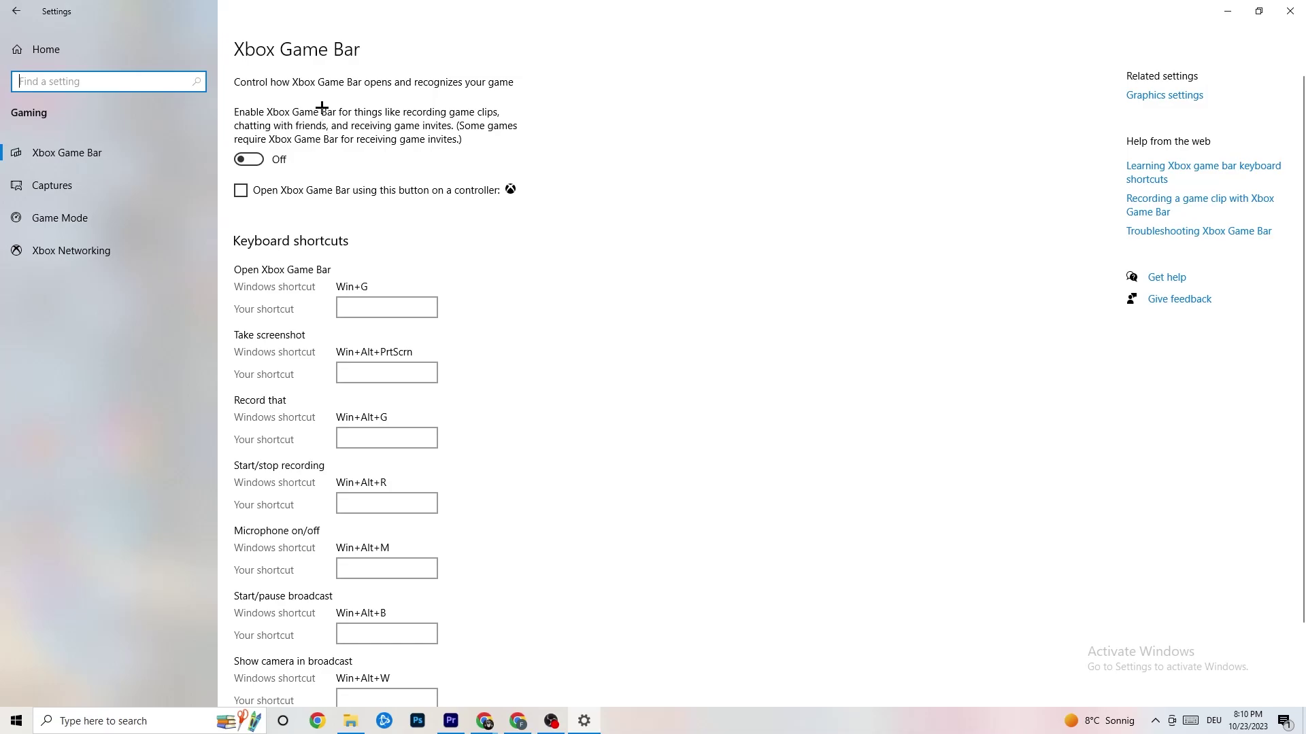
click(249, 159)
click(248, 159)
click(126, 183)
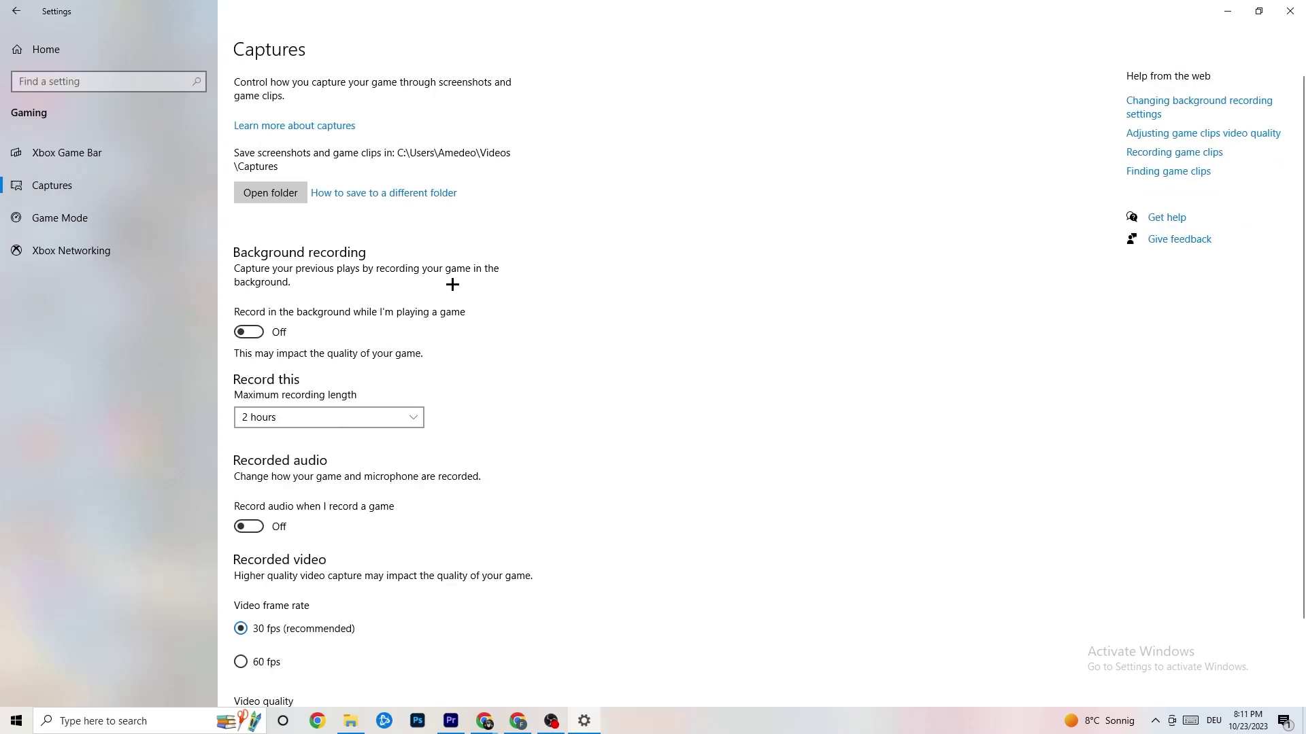
scroll(451, 289, down, 2)
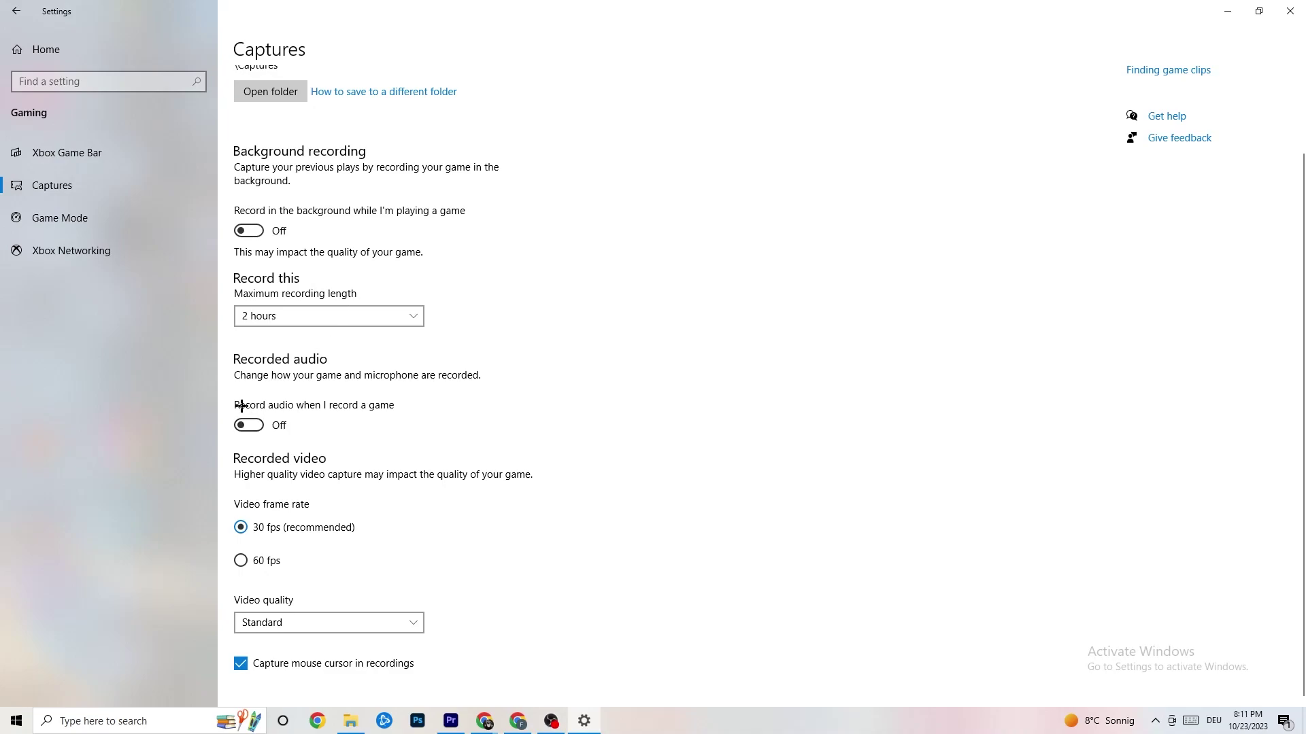
click(87, 215)
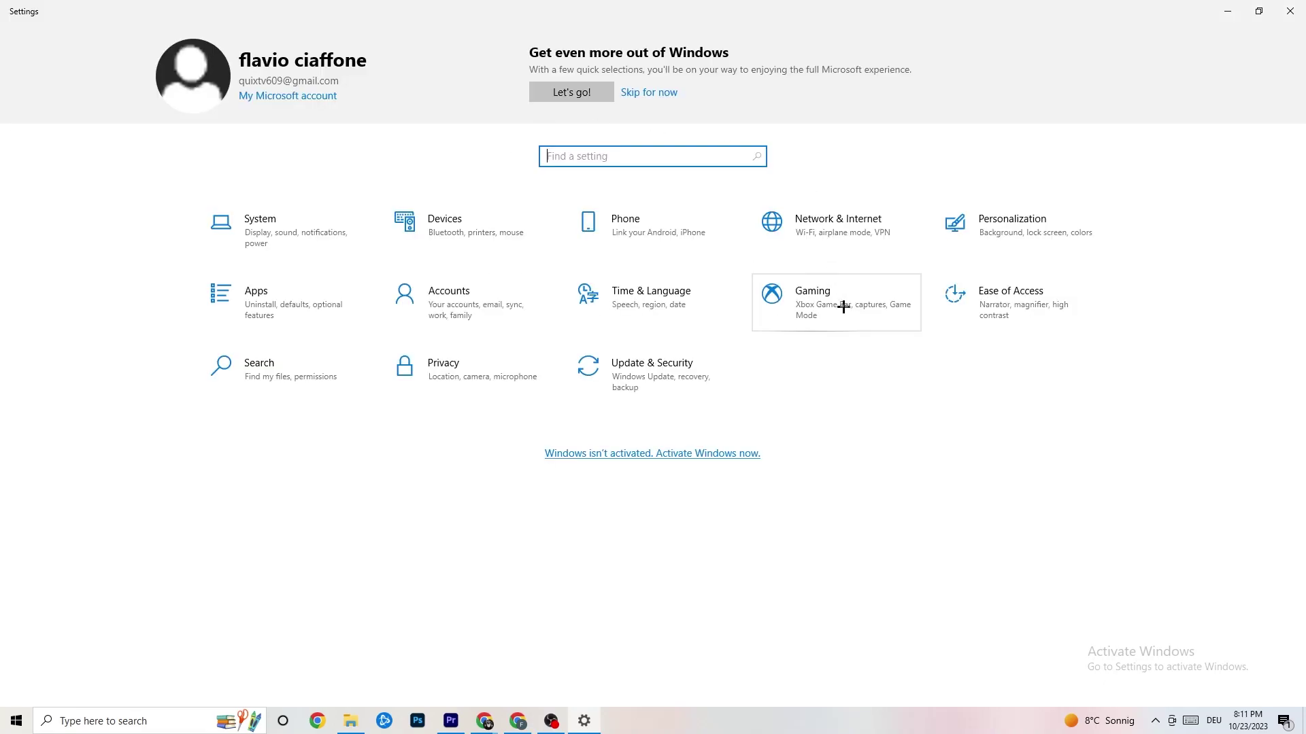
Check that Windows Update reports the PC up to date, then go to Troubleshoot
click(662, 368)
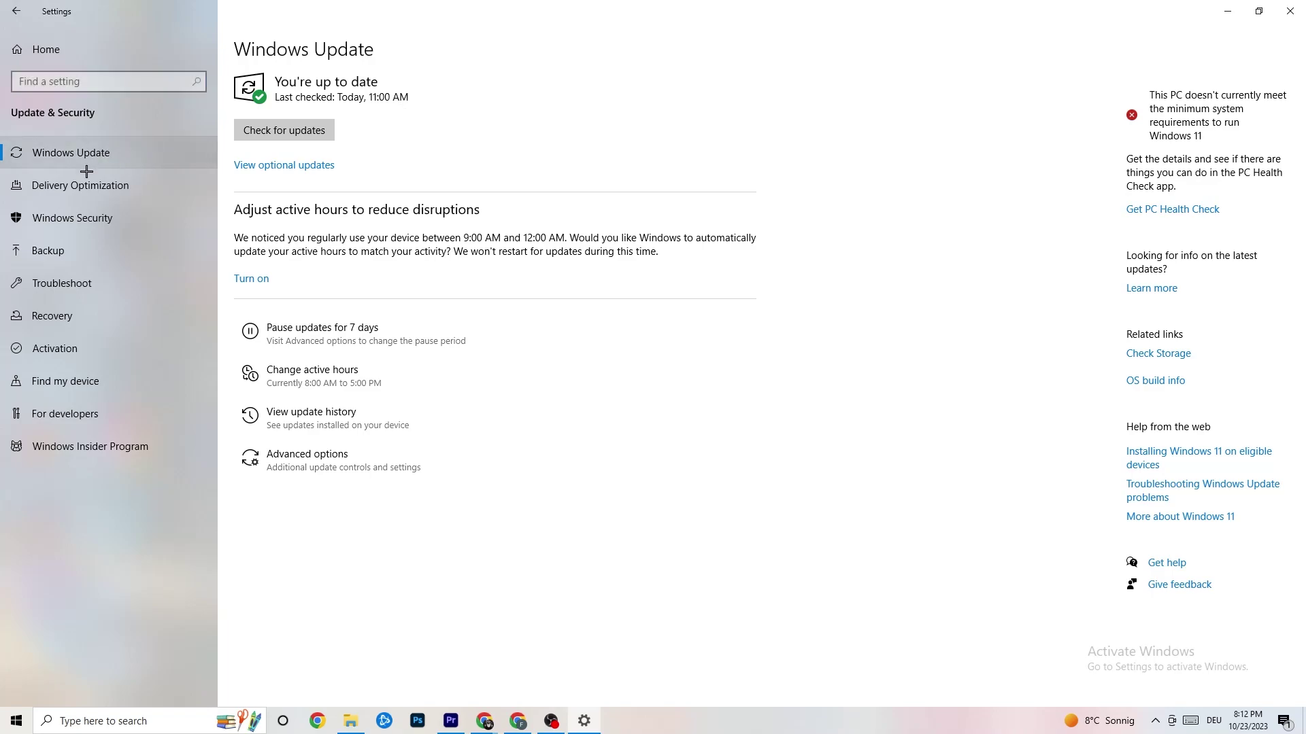
click(72, 274)
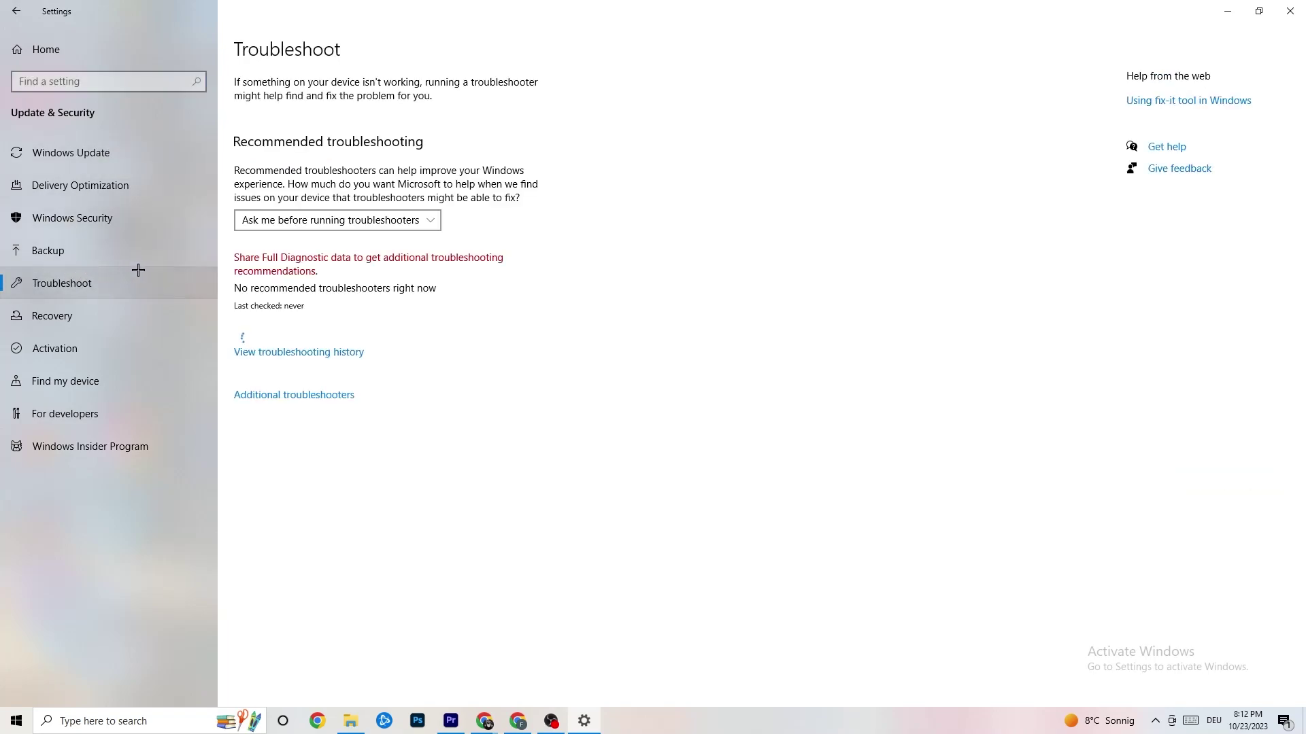